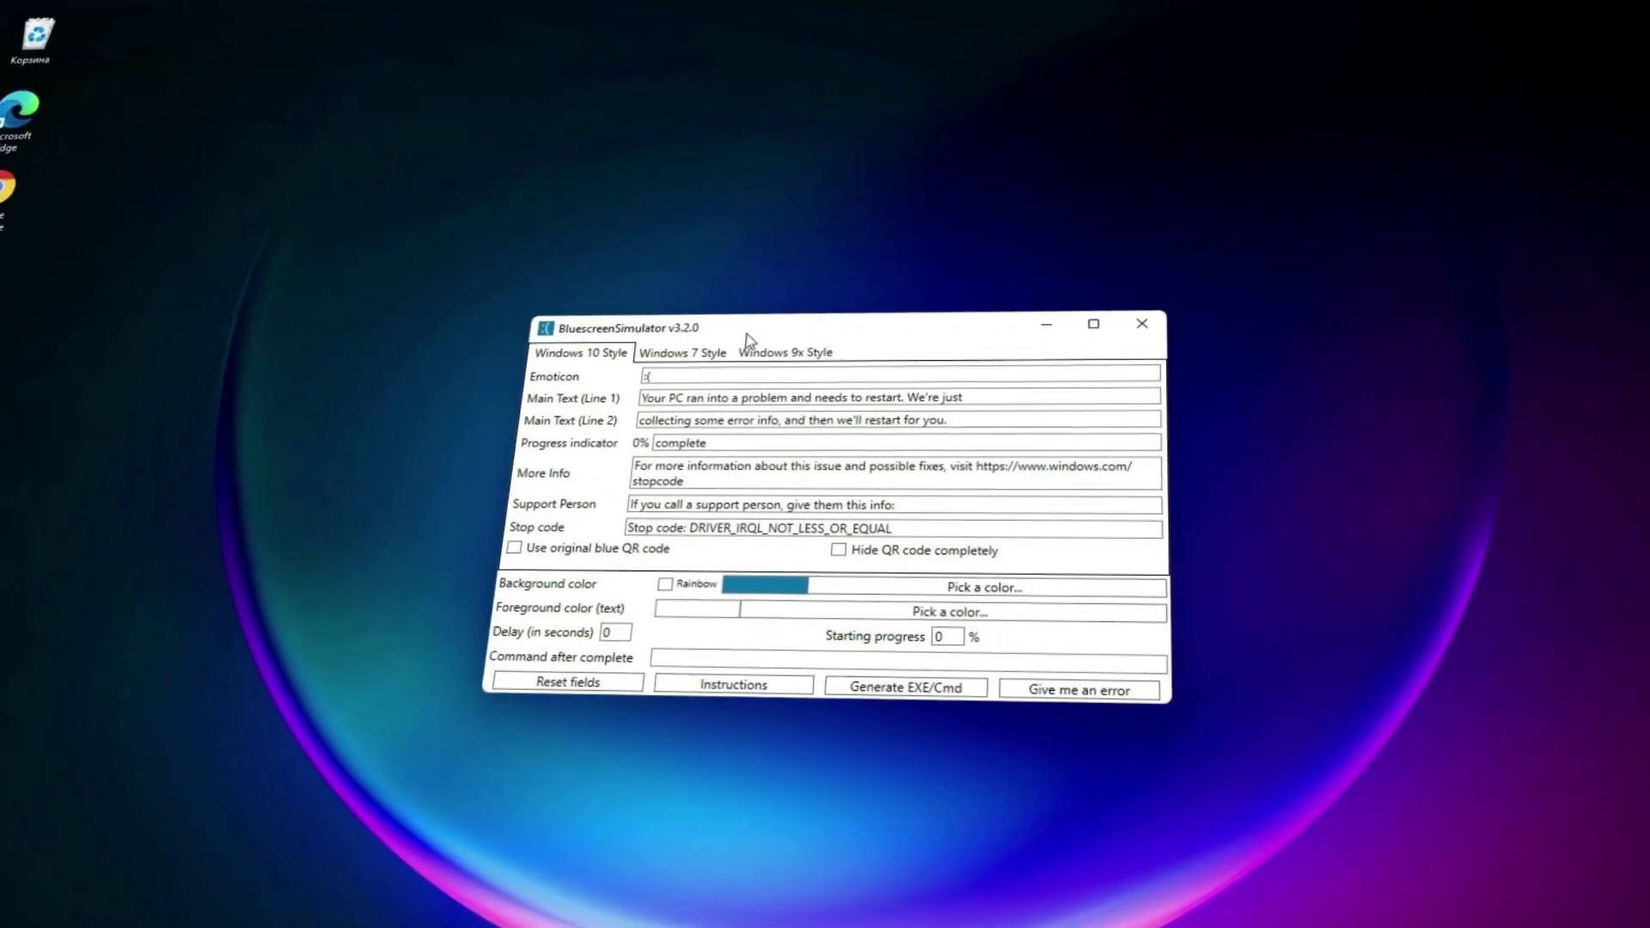
- View the Windows 7 style settings, return to the Windows 10 style, and open and cancel the background color picker
click(691, 355)
click(588, 355)
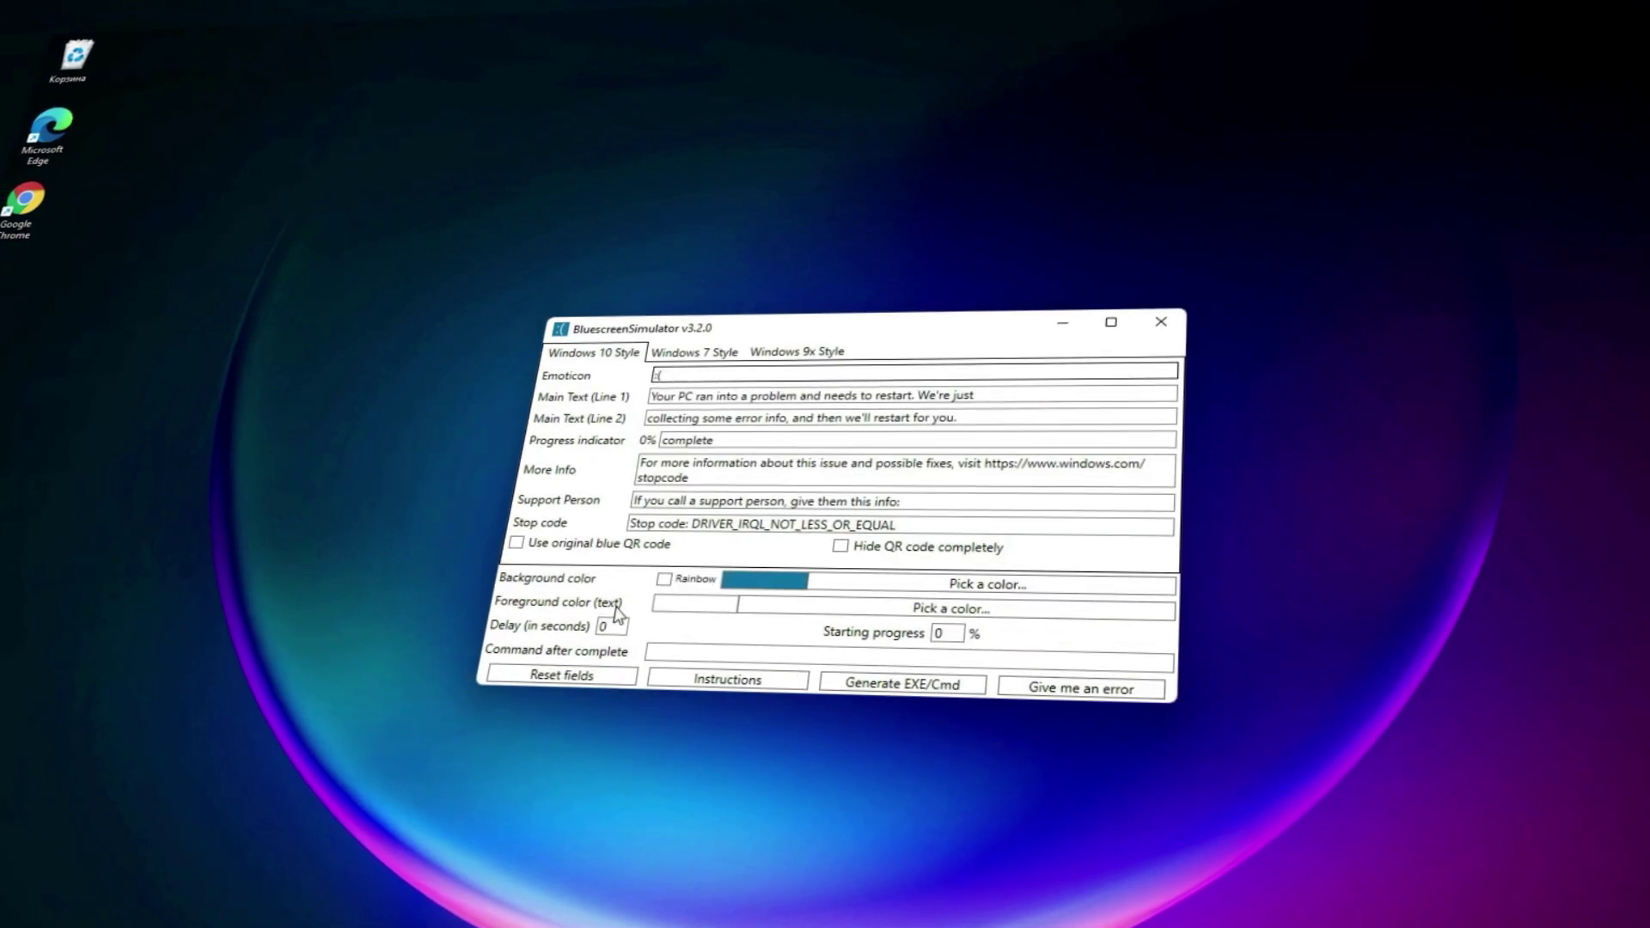
click(929, 583)
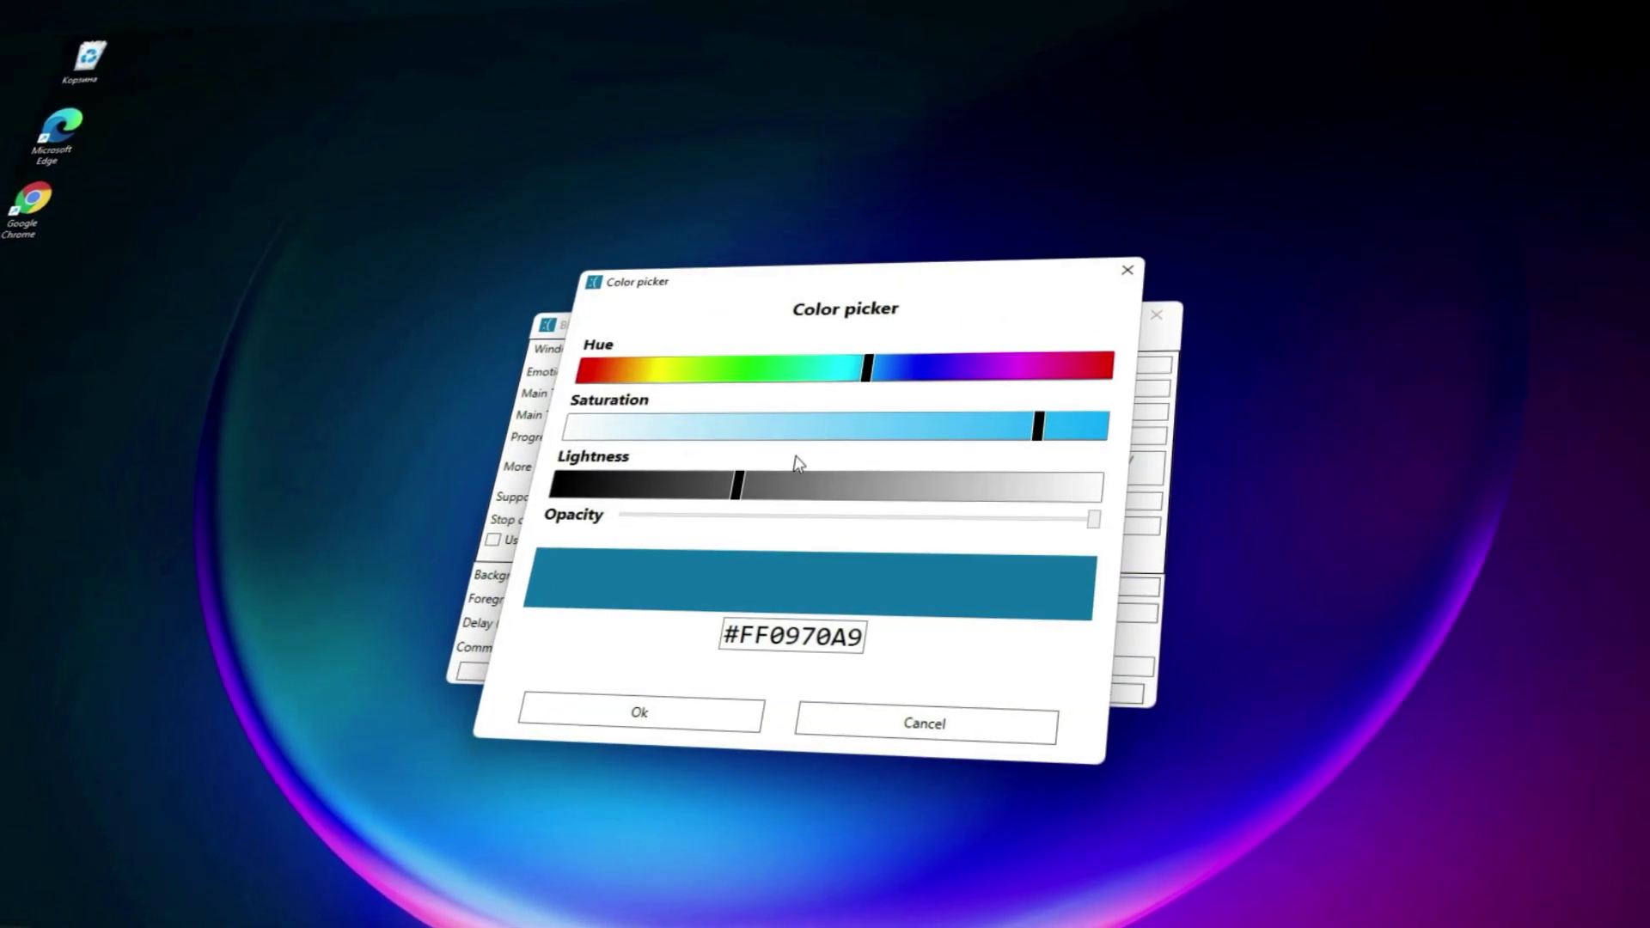
click(860, 734)
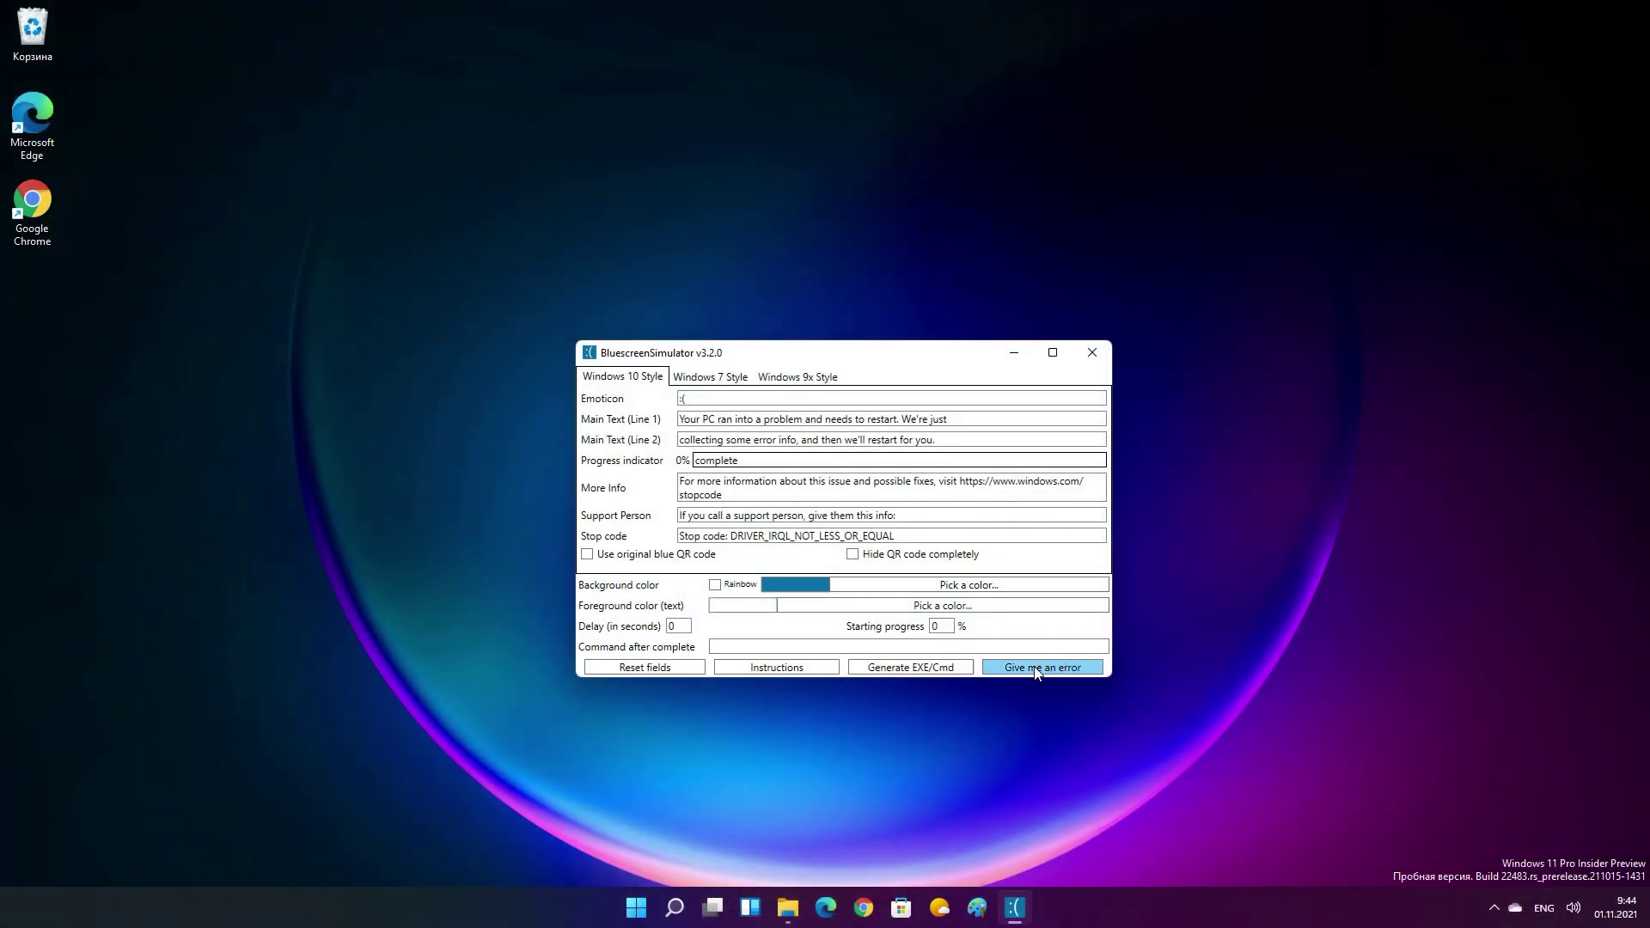
- Preview the simulated Windows 10 blue screen with the default English texts, and again with the customized Russian texts
click(1035, 670)
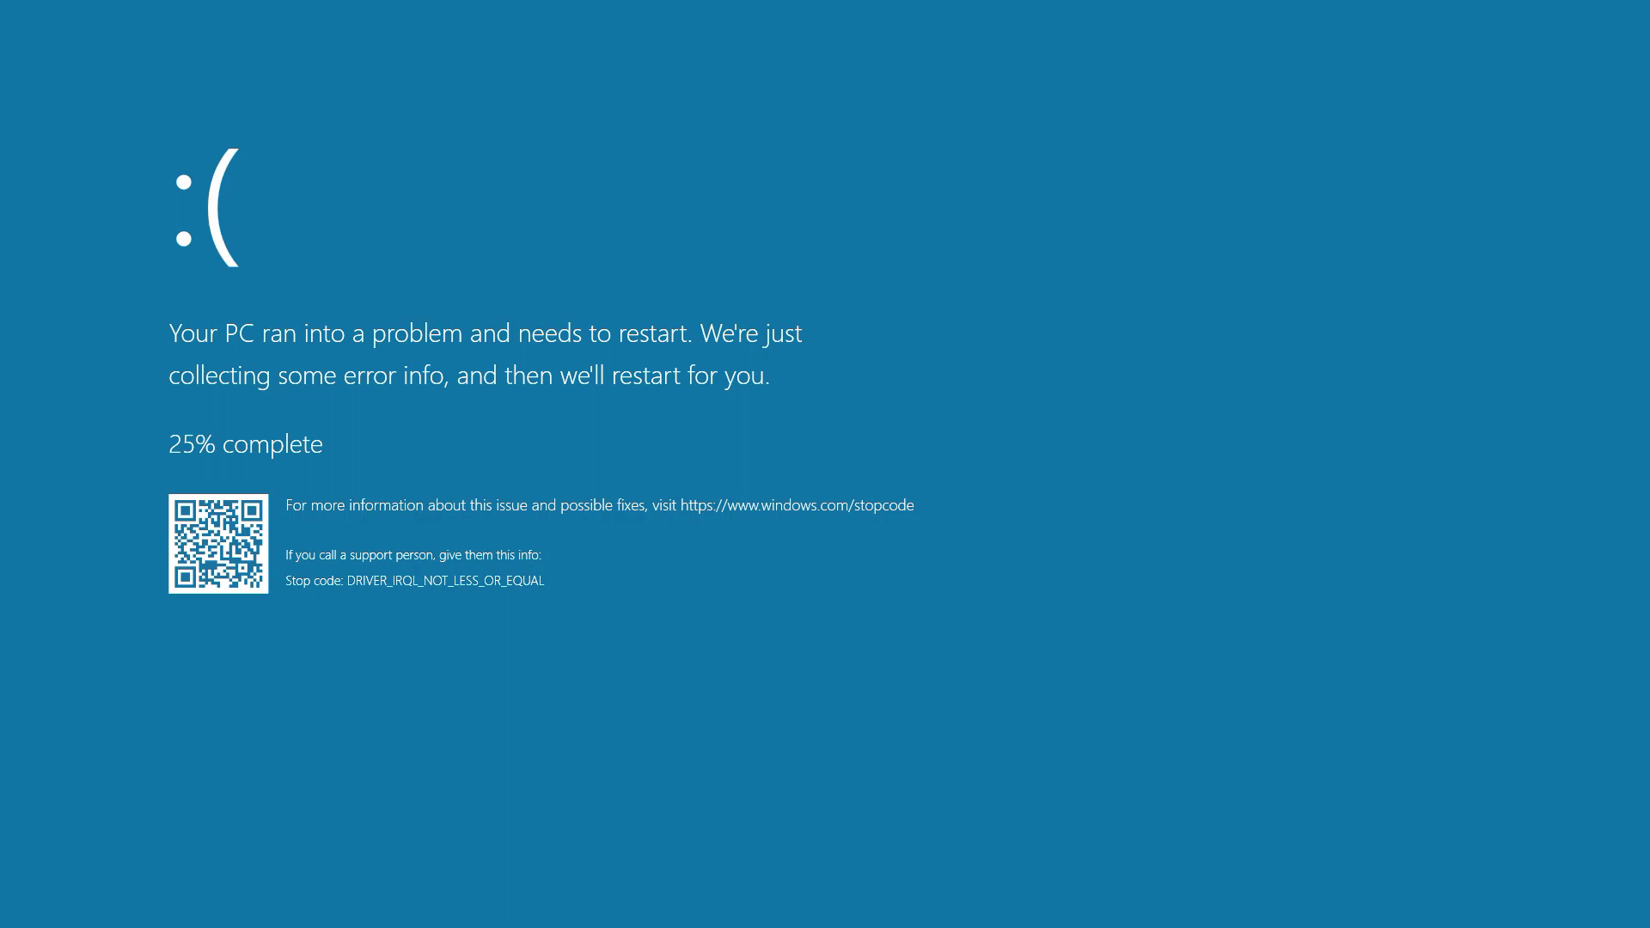
key(F7)
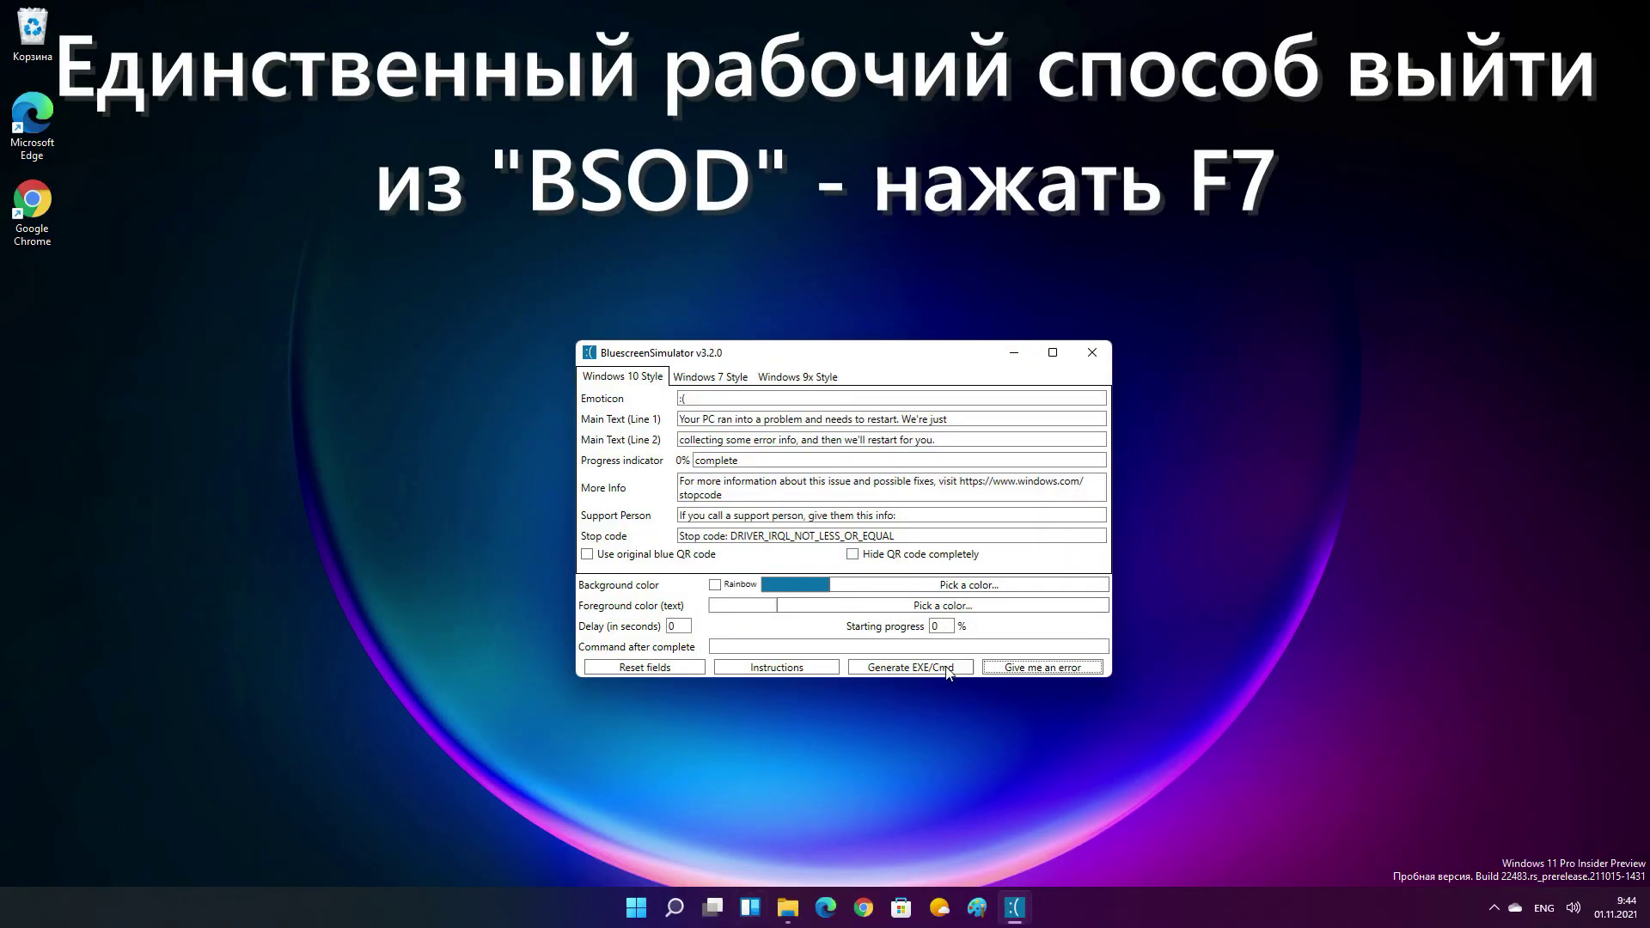
drag(849, 363, 855, 411)
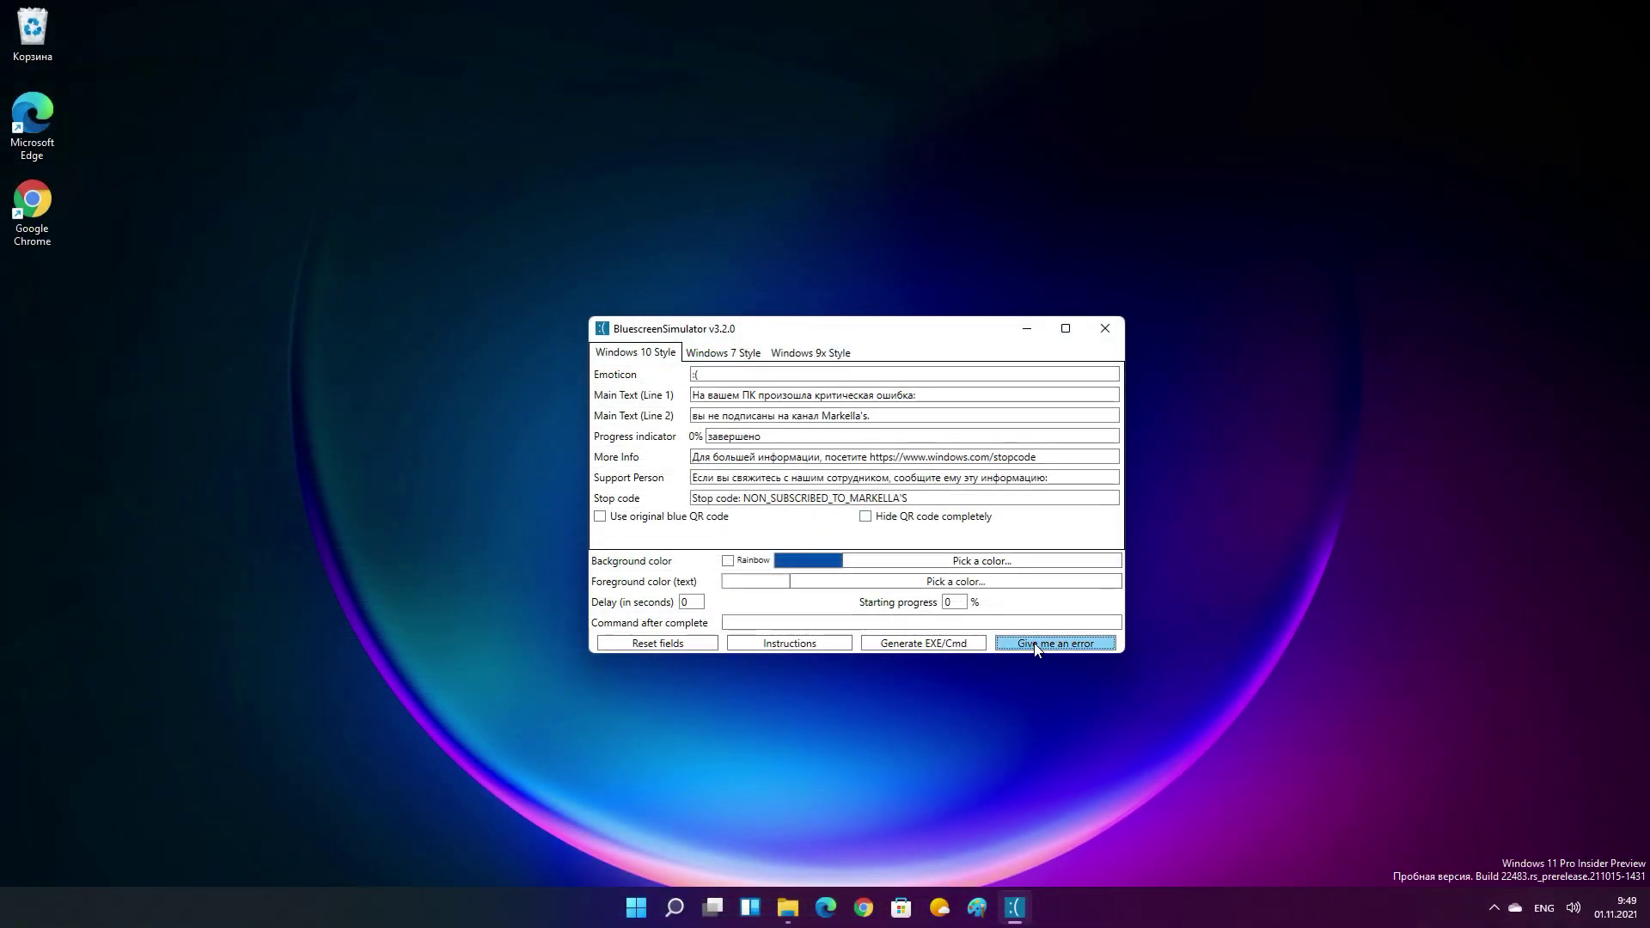
click(1036, 644)
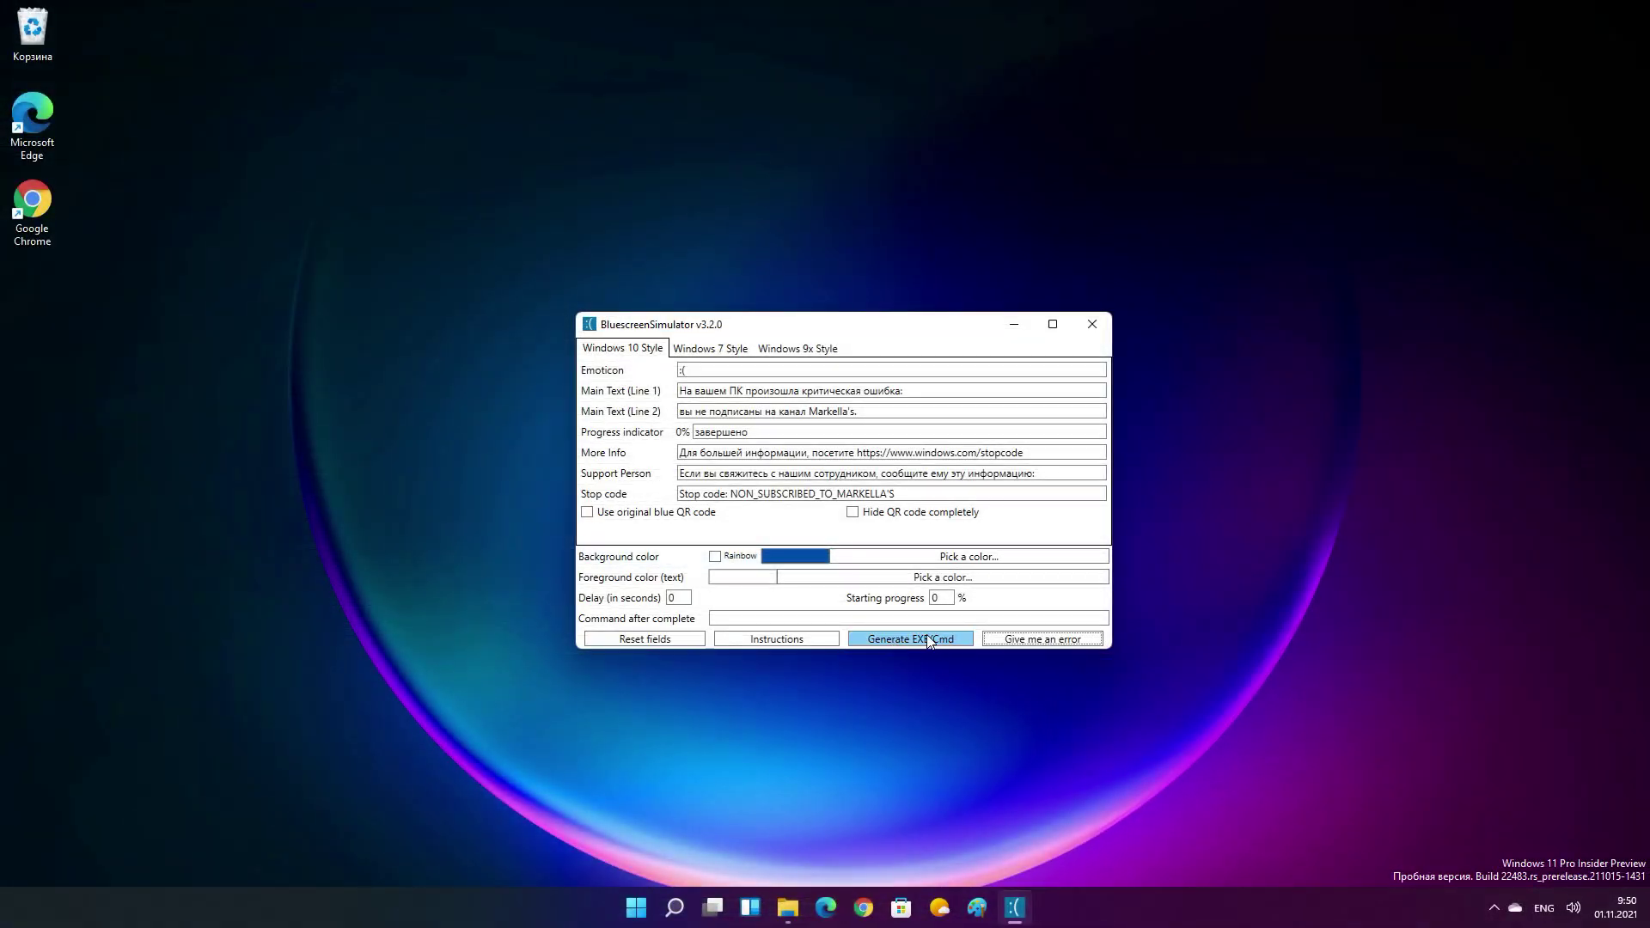
- Export the customized blue screen as an executable named chrome.exe and minimize the simulator window
click(896, 639)
drag(802, 439, 653, 483)
key(BackSpace)
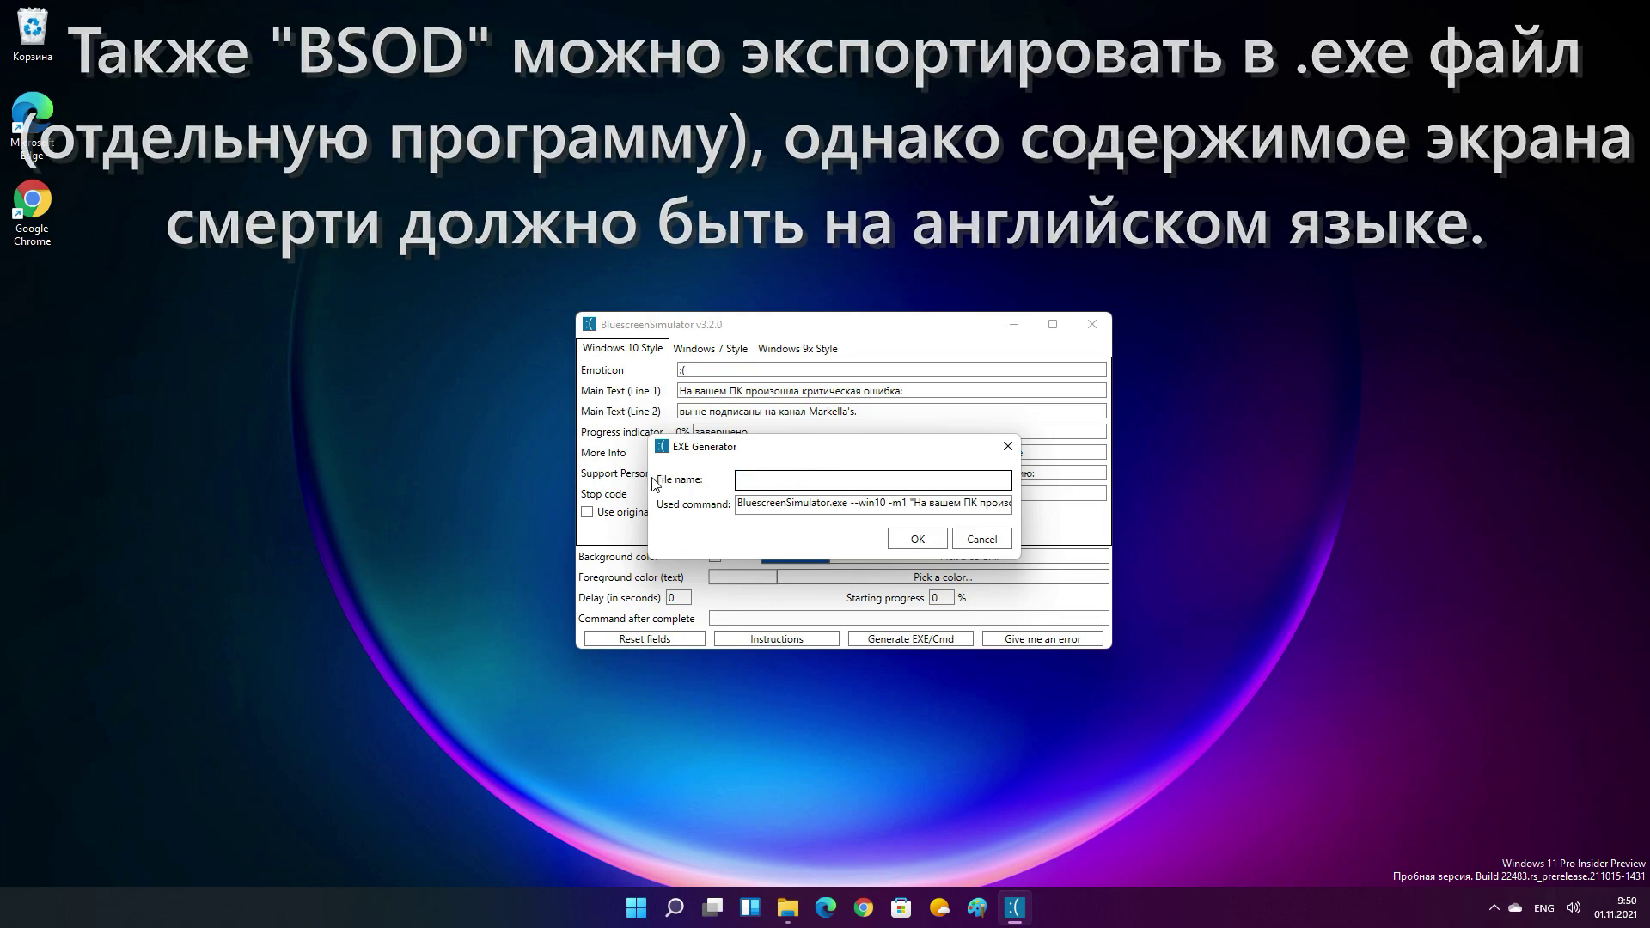
text(chrome)
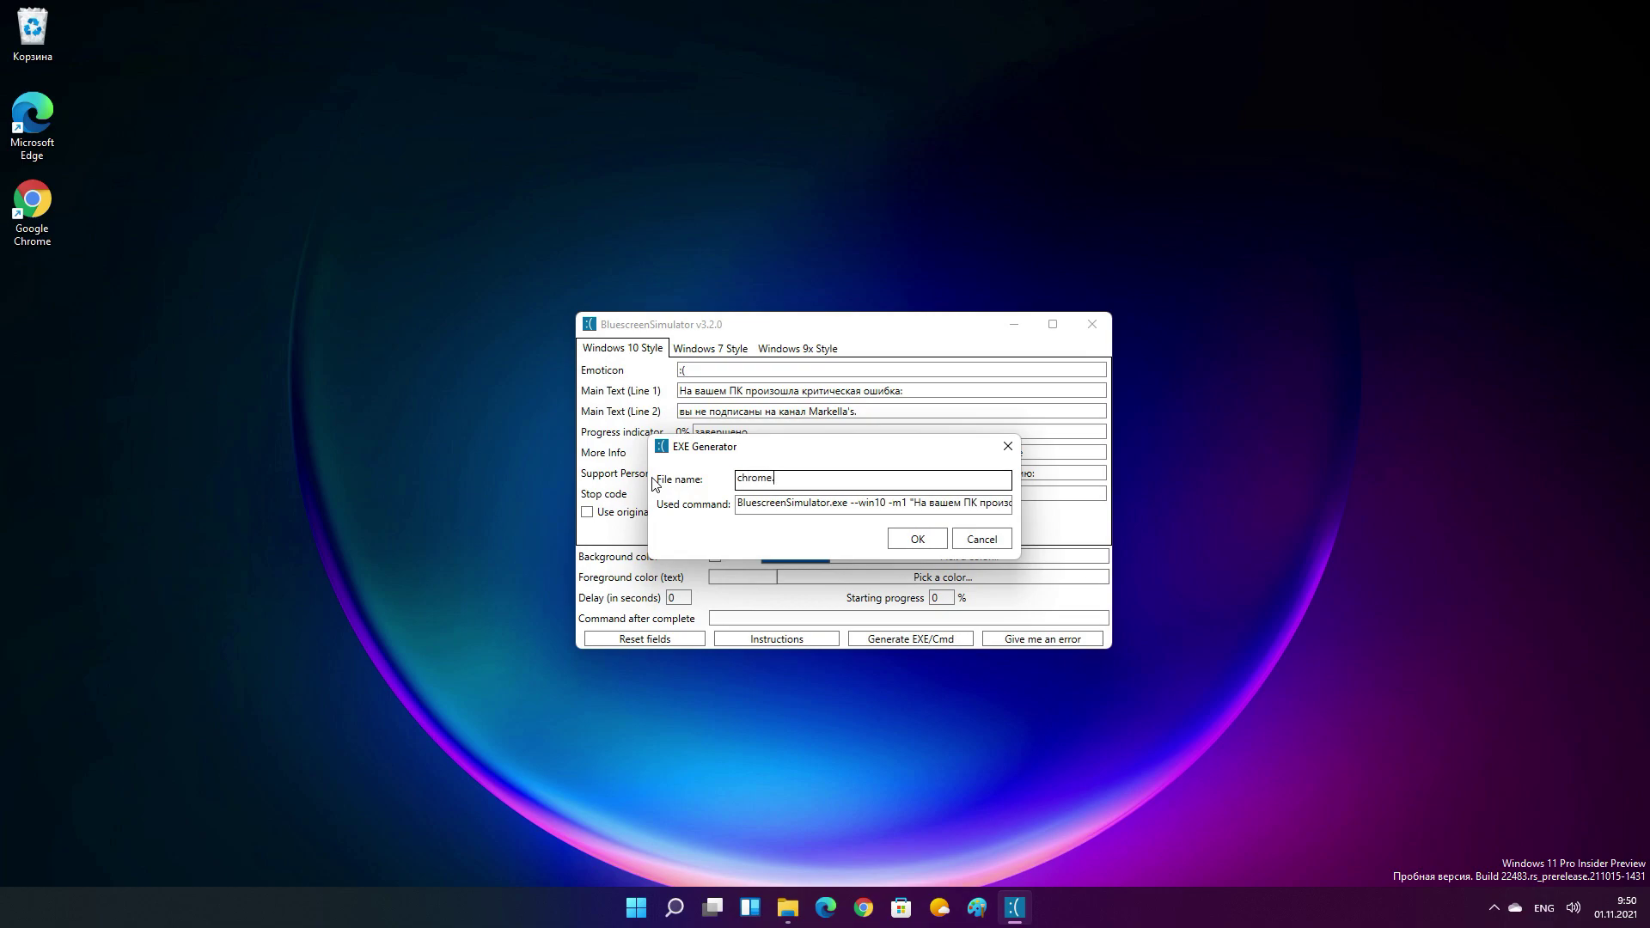
click(916, 540)
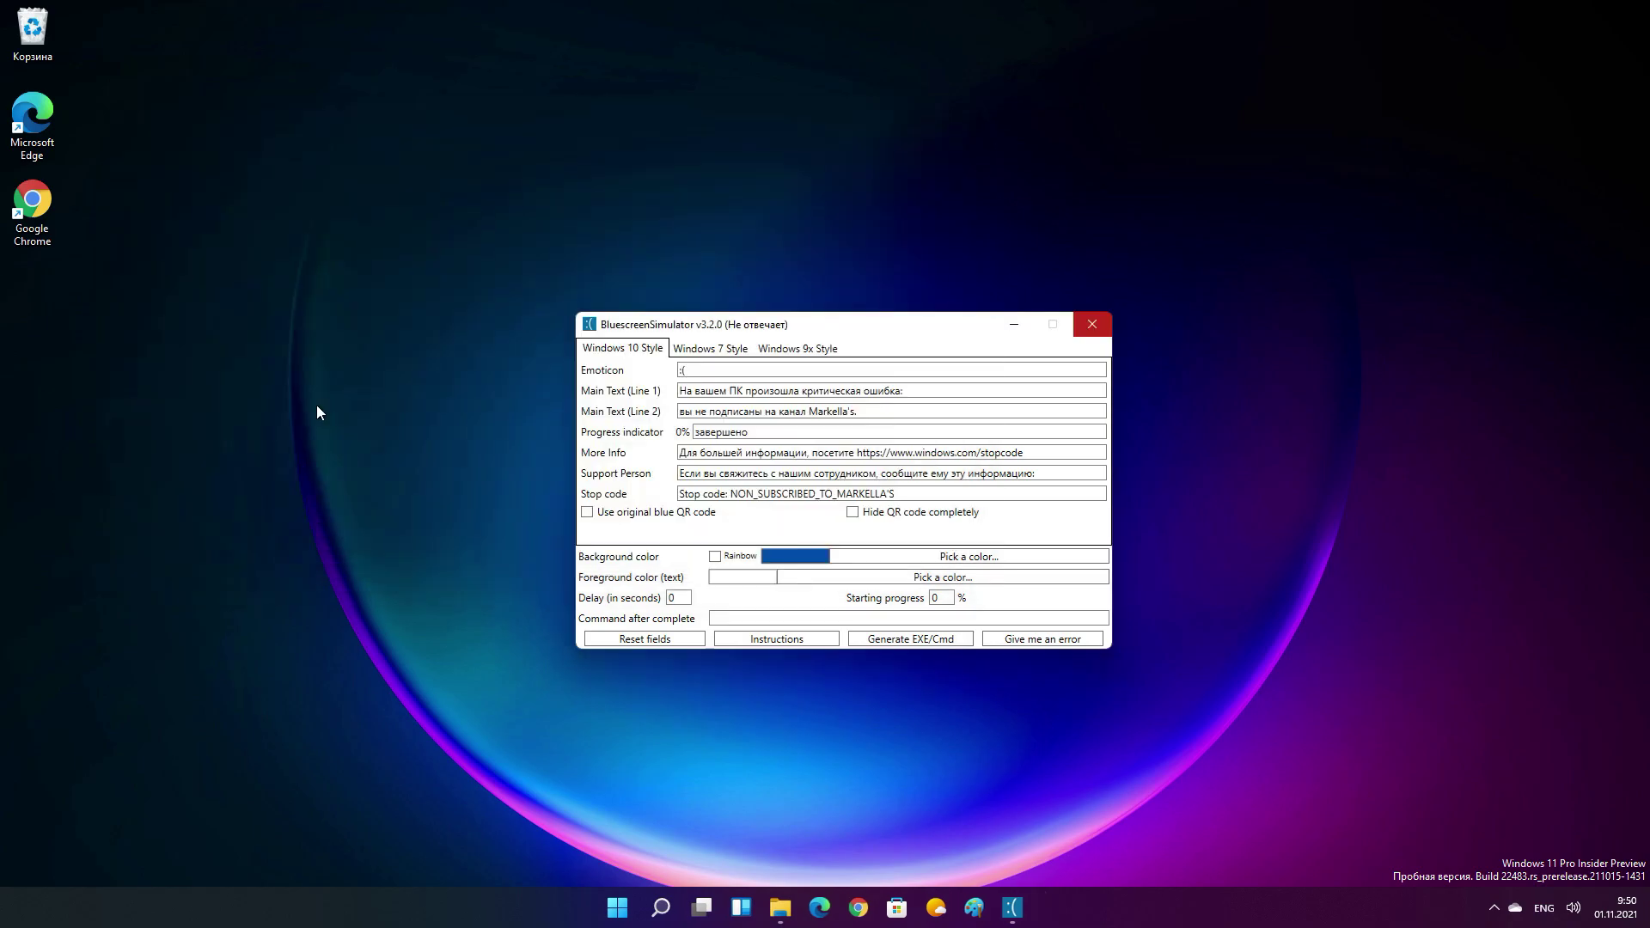
click(1014, 326)
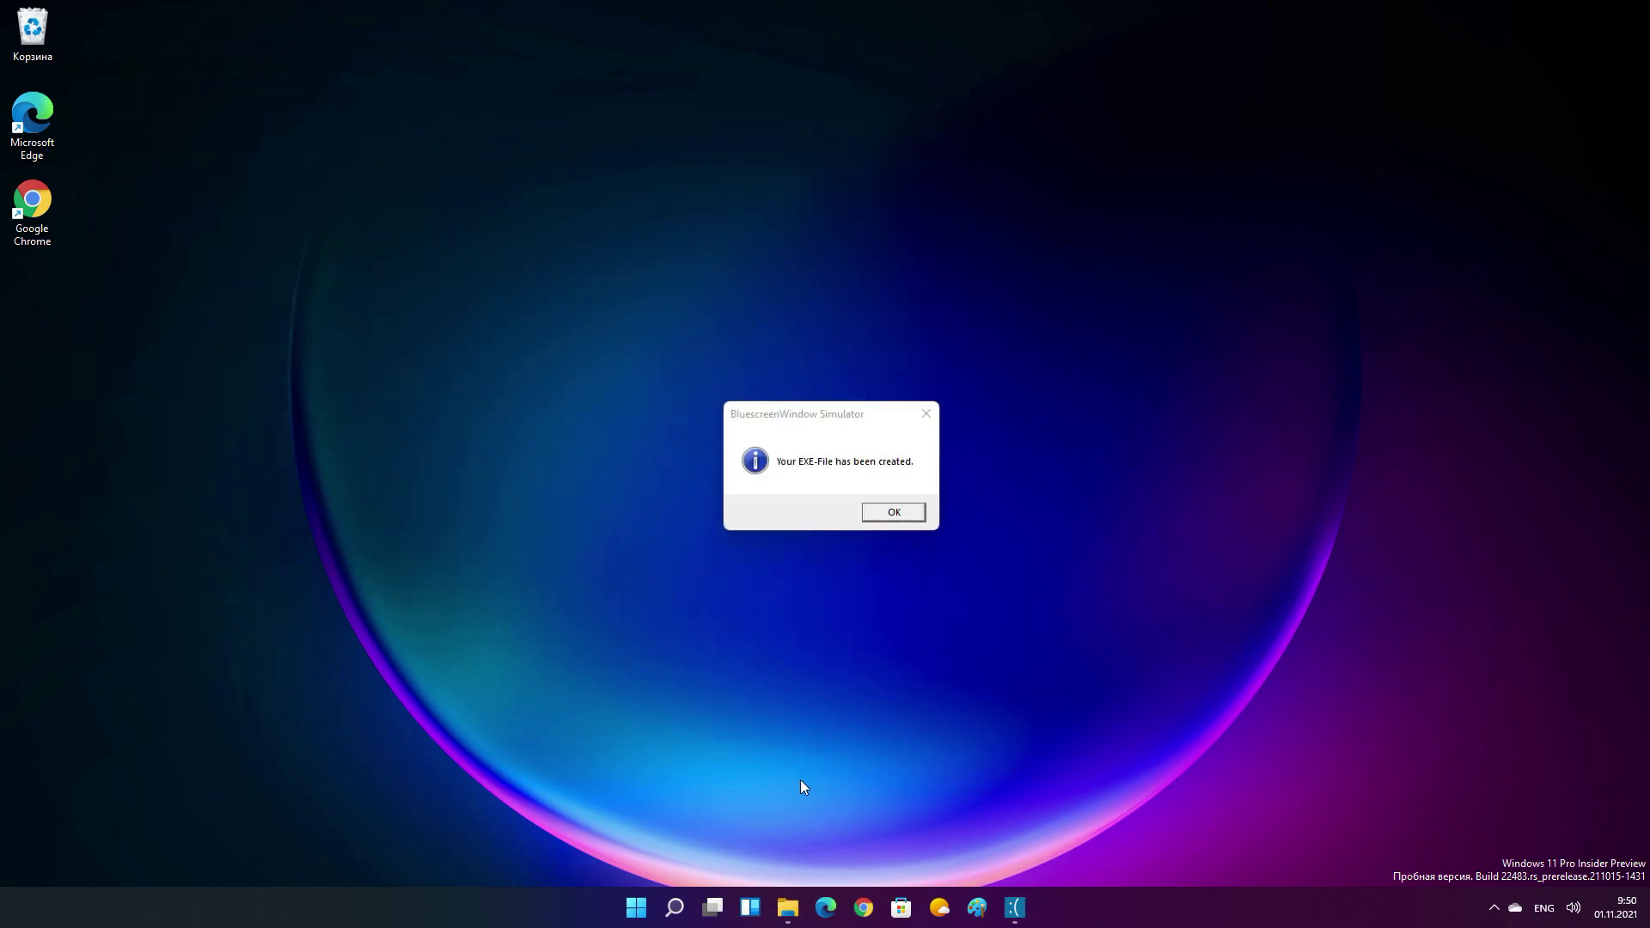
click(892, 513)
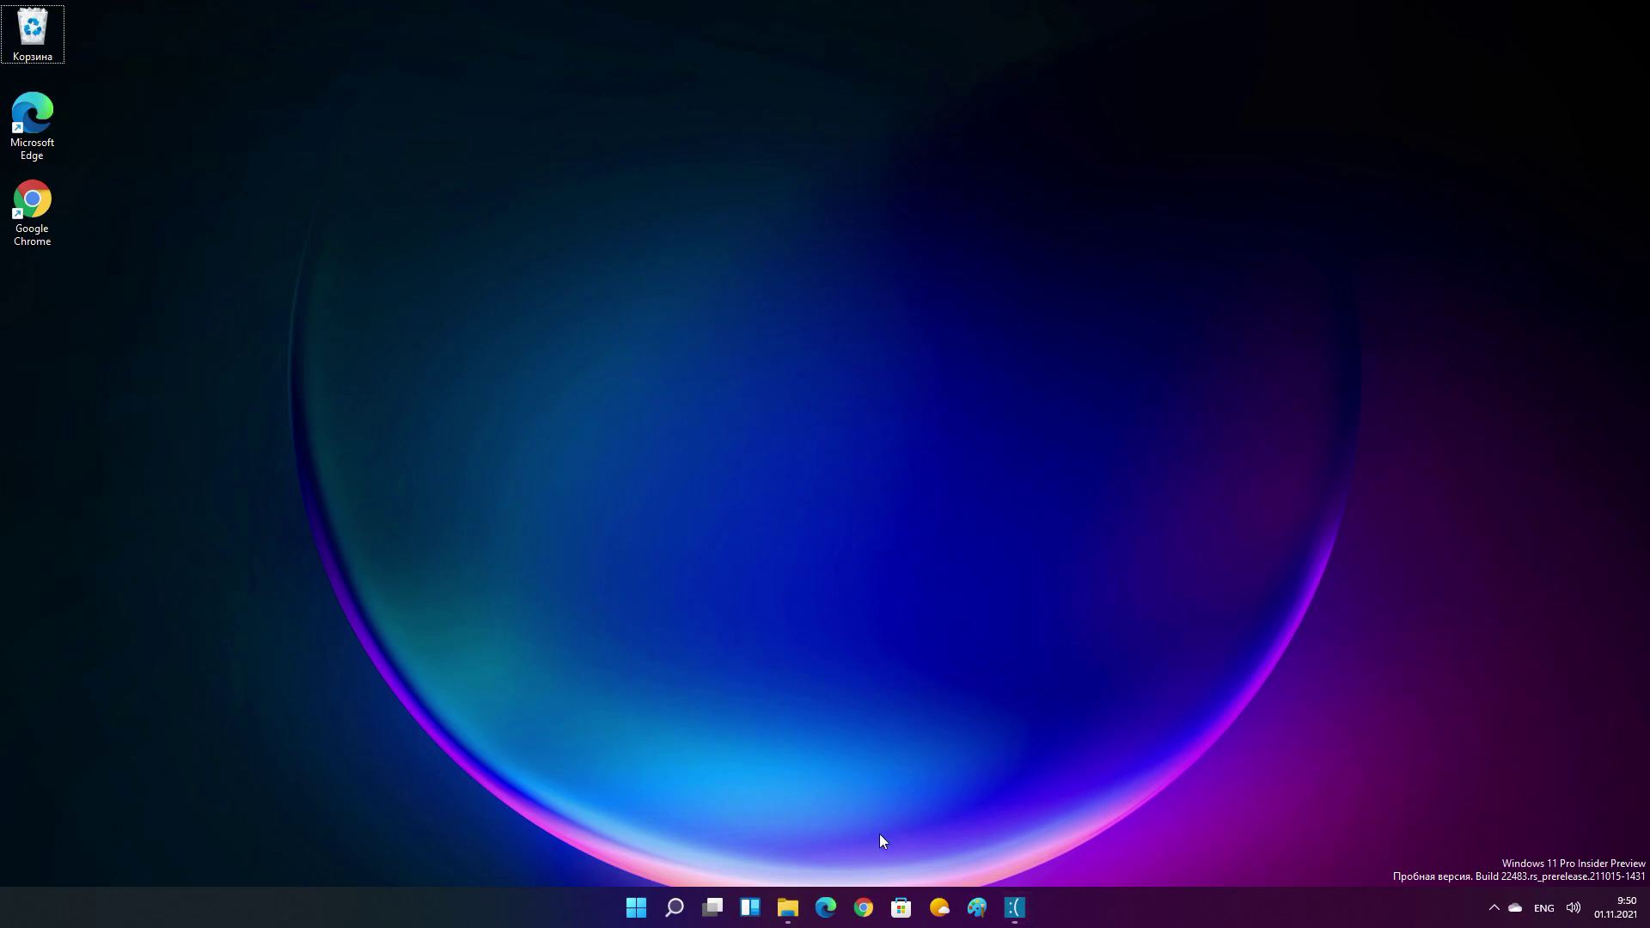
- Switch to File Explorer's Downloads folder and examine the general and detailed properties of chrome.exe, closing them when done
click(788, 908)
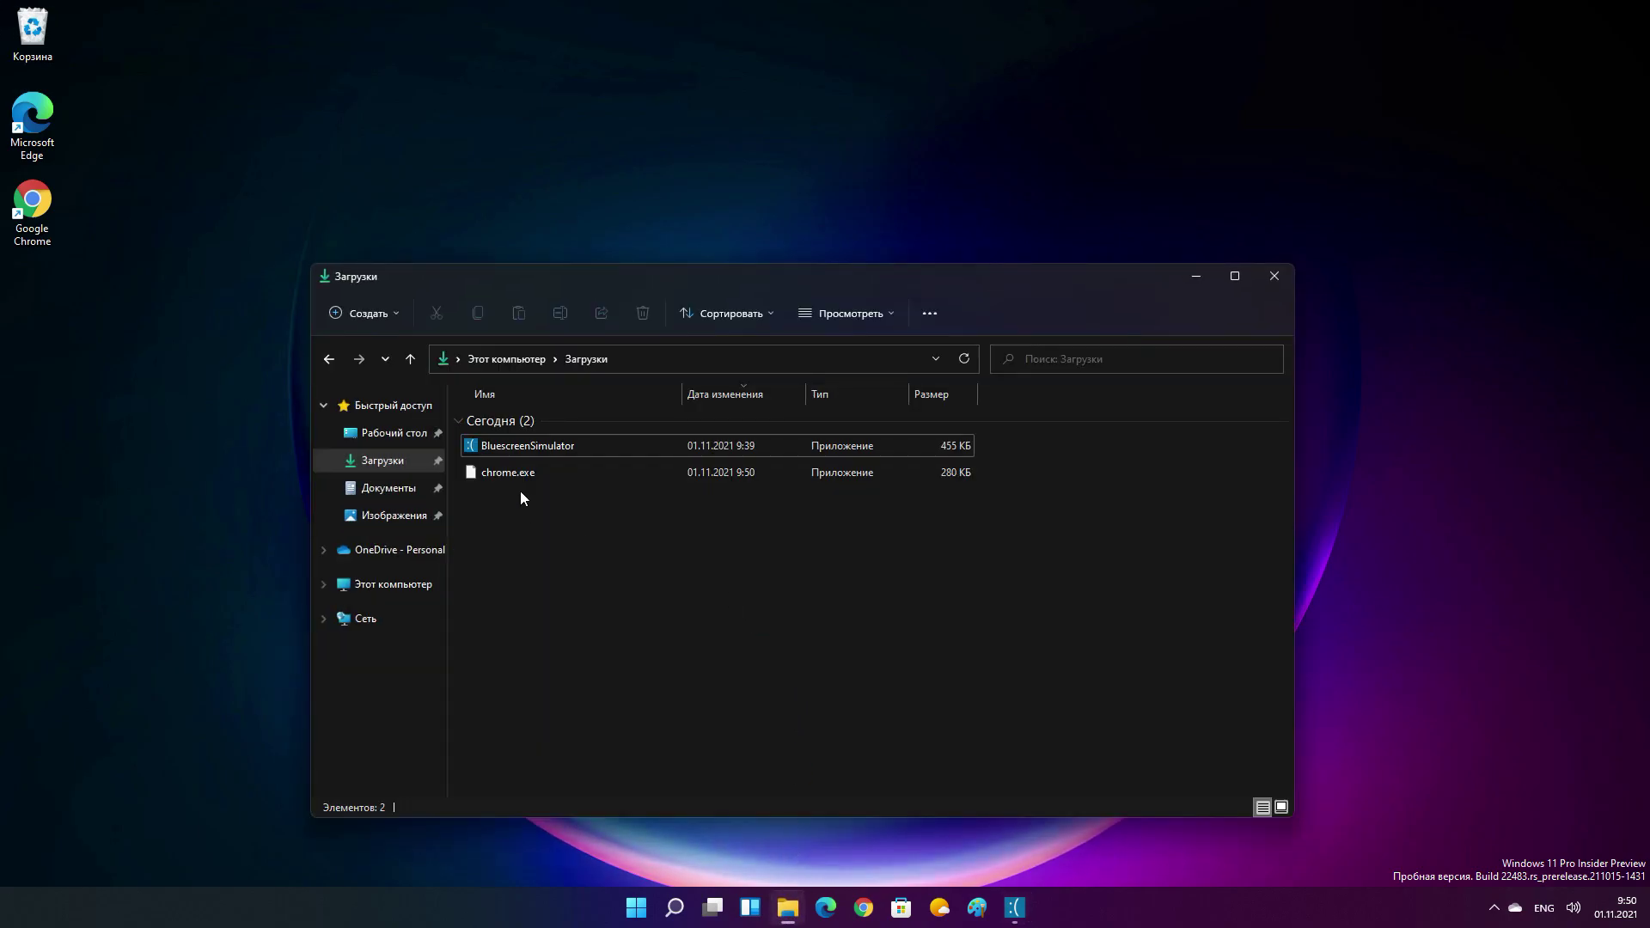
drag(735, 655, 542, 516)
click(529, 473)
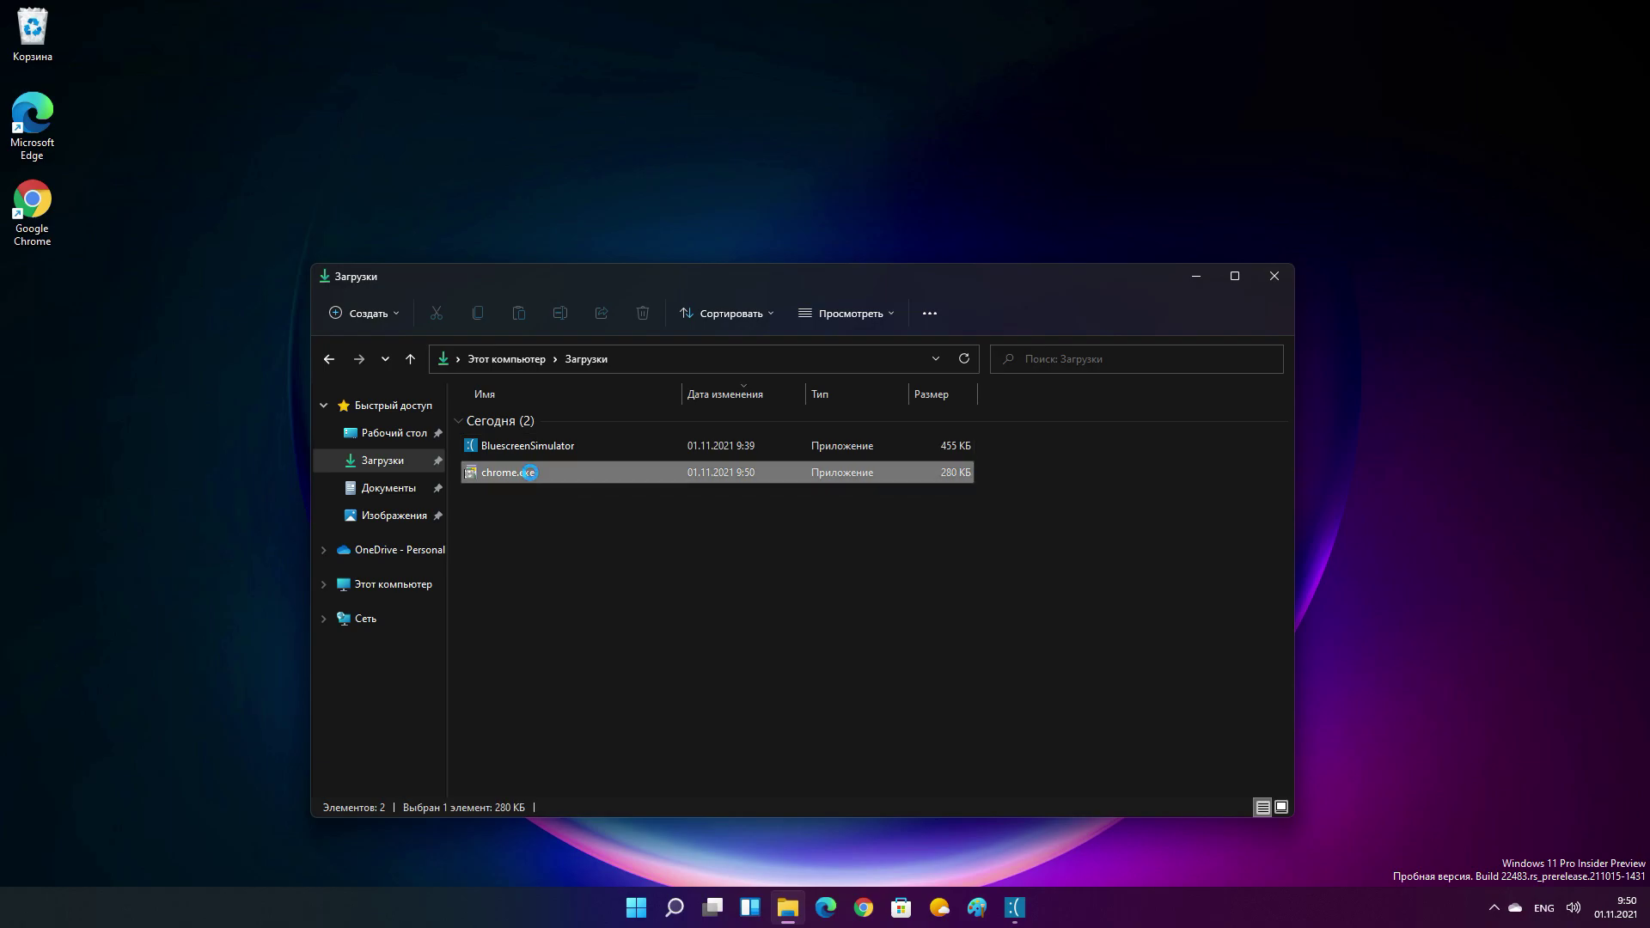
right_click(529, 473)
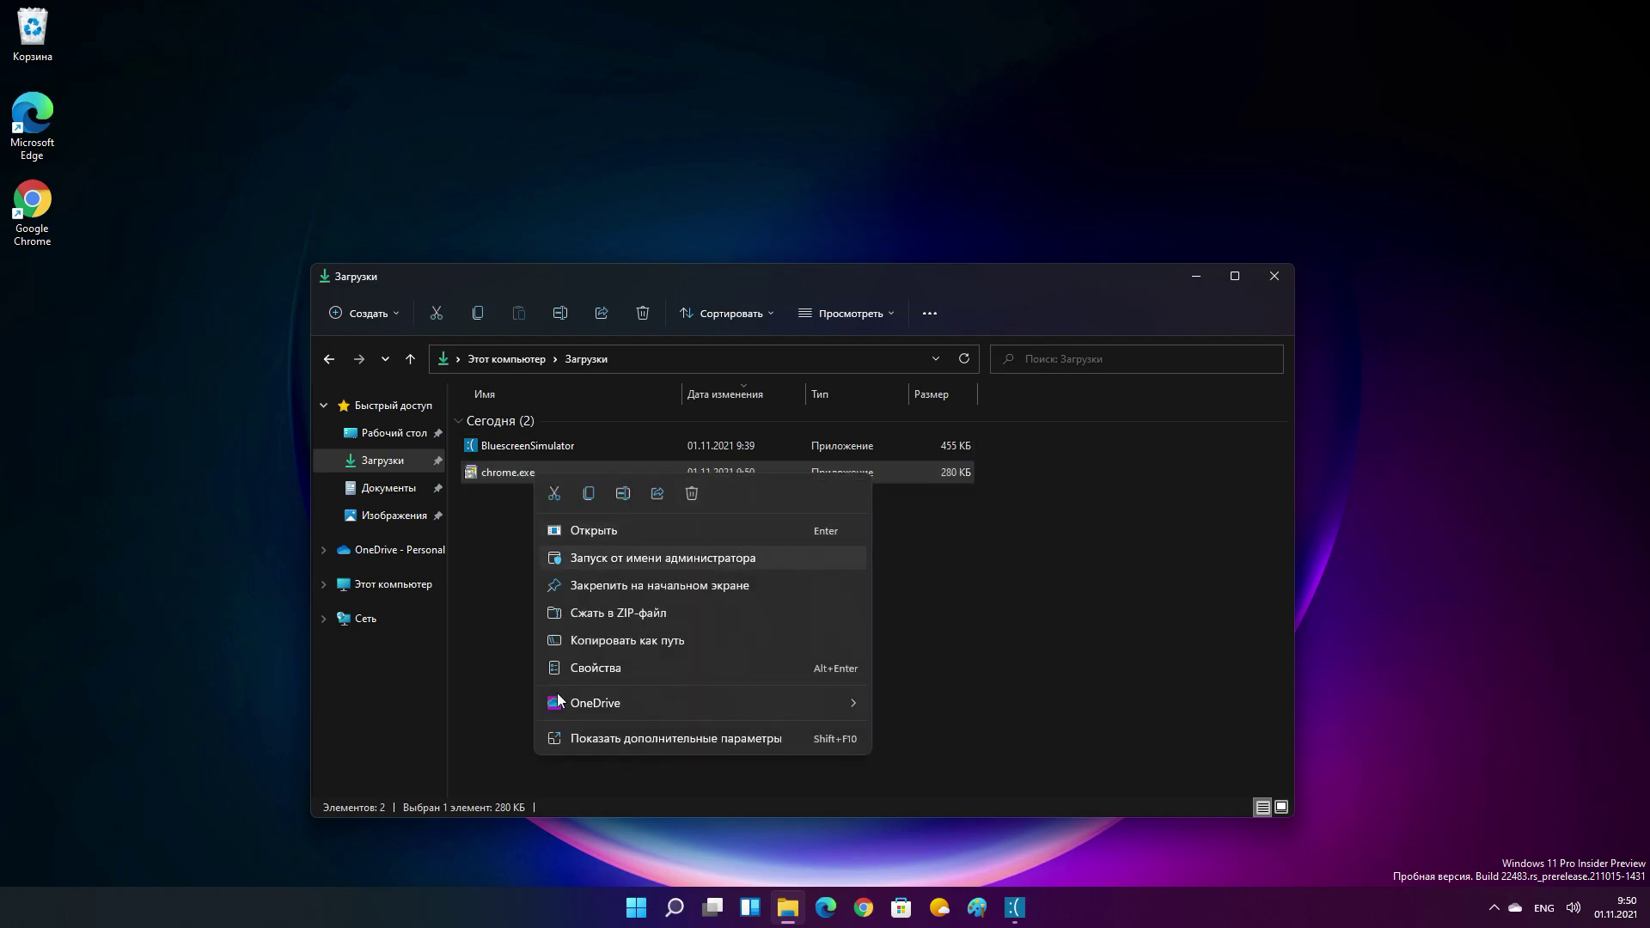
click(598, 668)
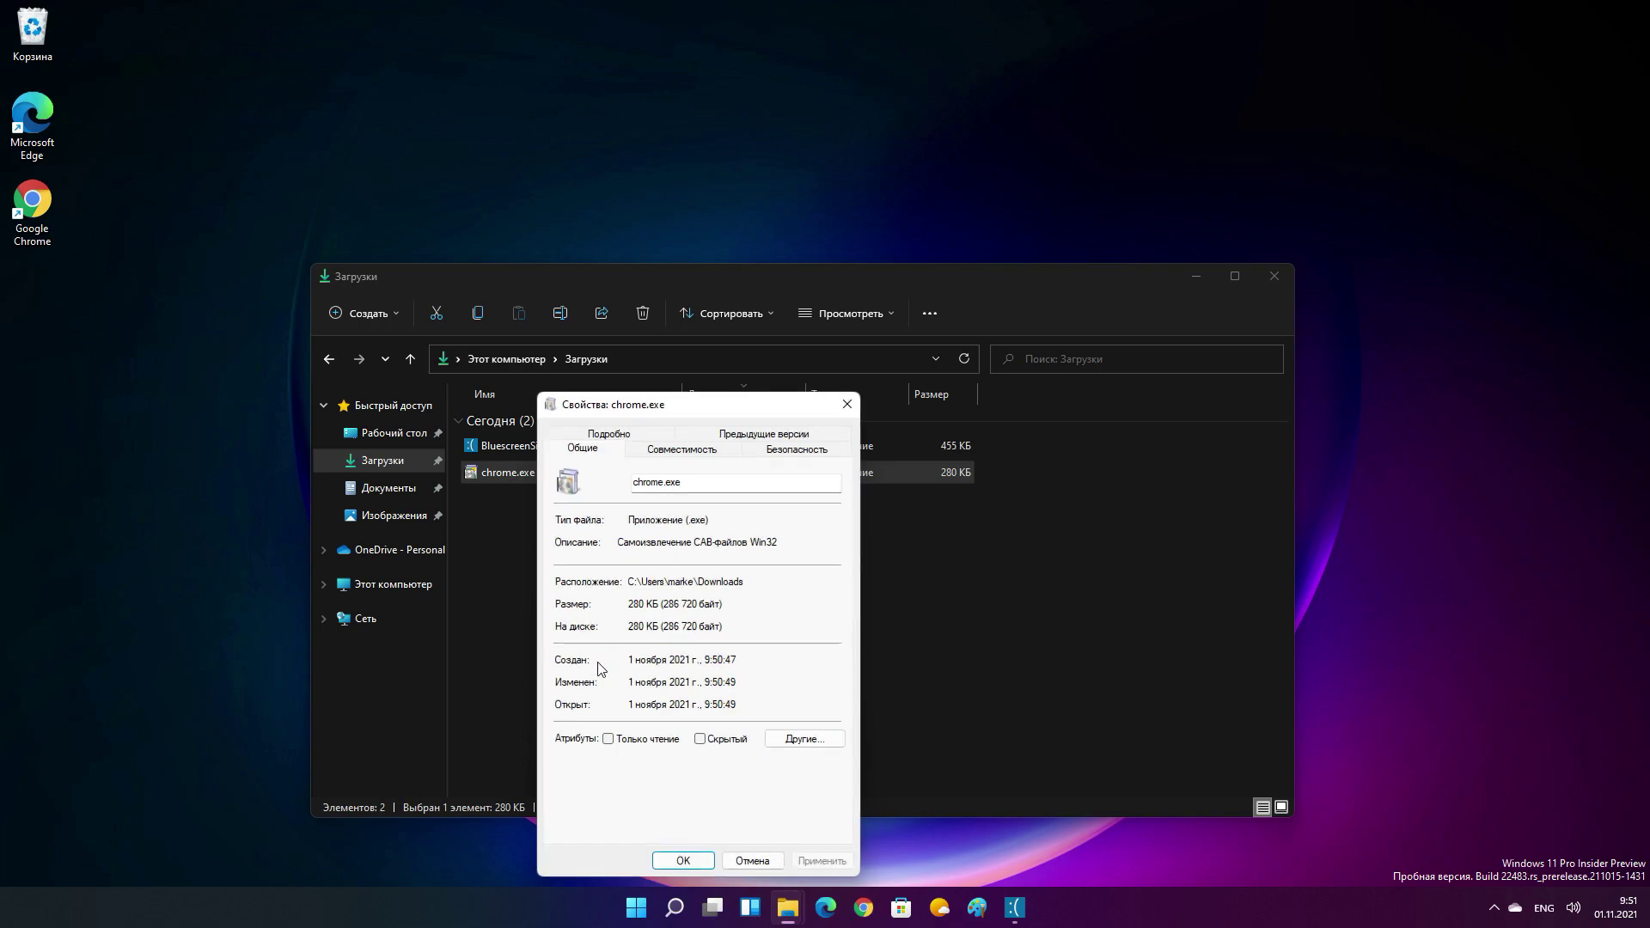
drag(692, 414, 741, 364)
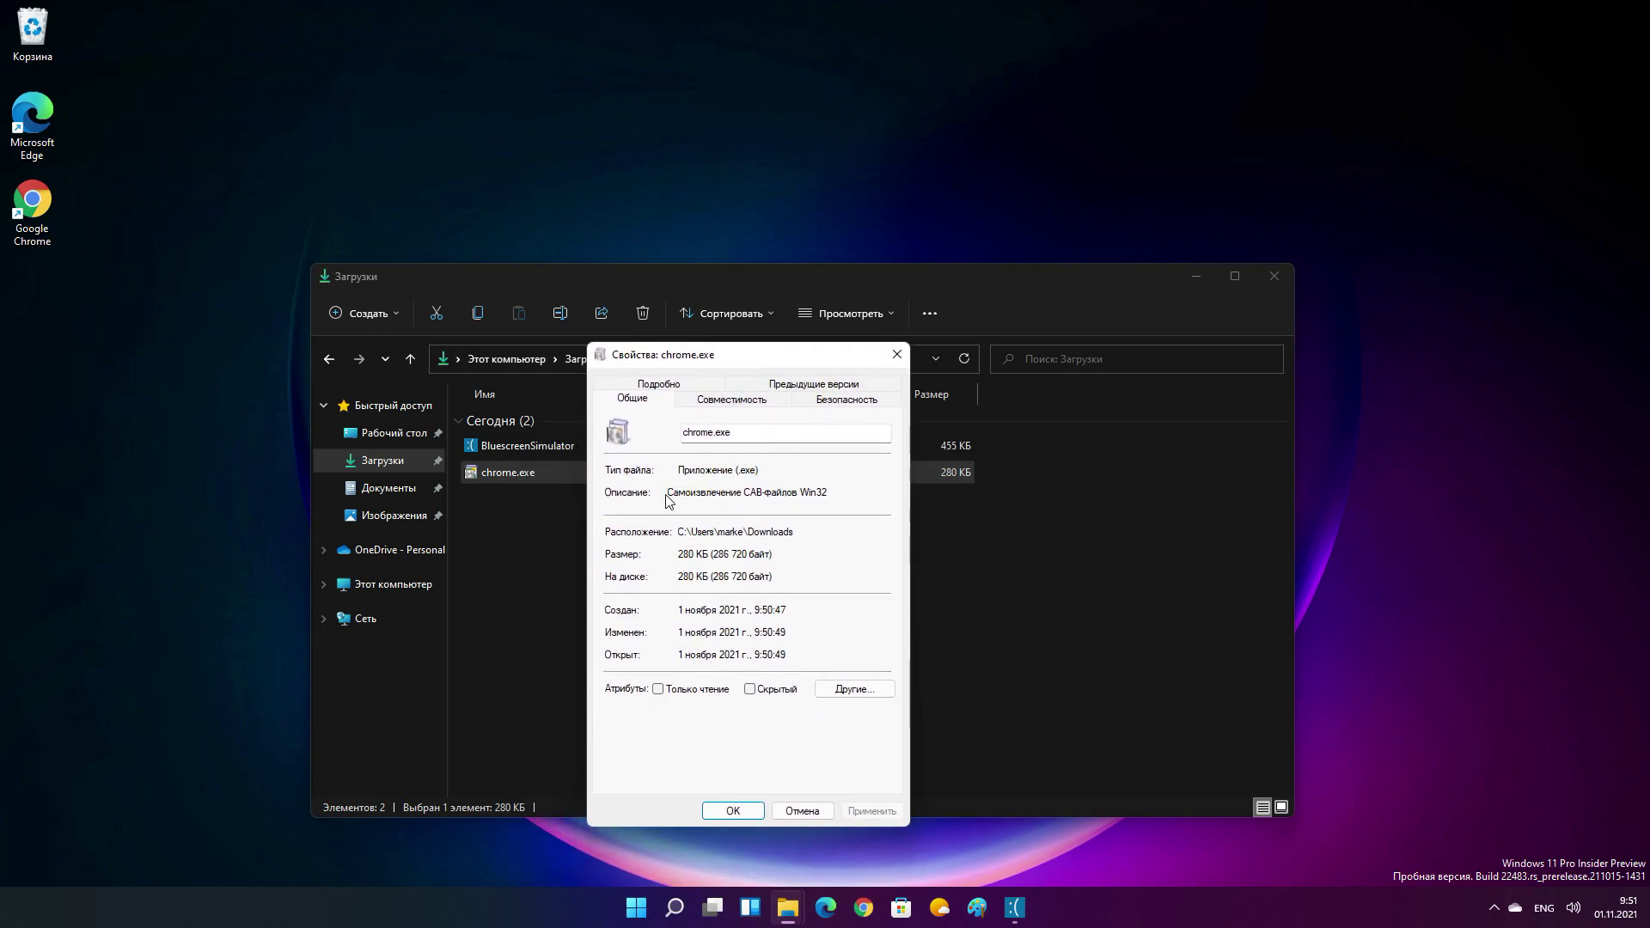
drag(672, 497, 847, 494)
click(845, 494)
click(644, 384)
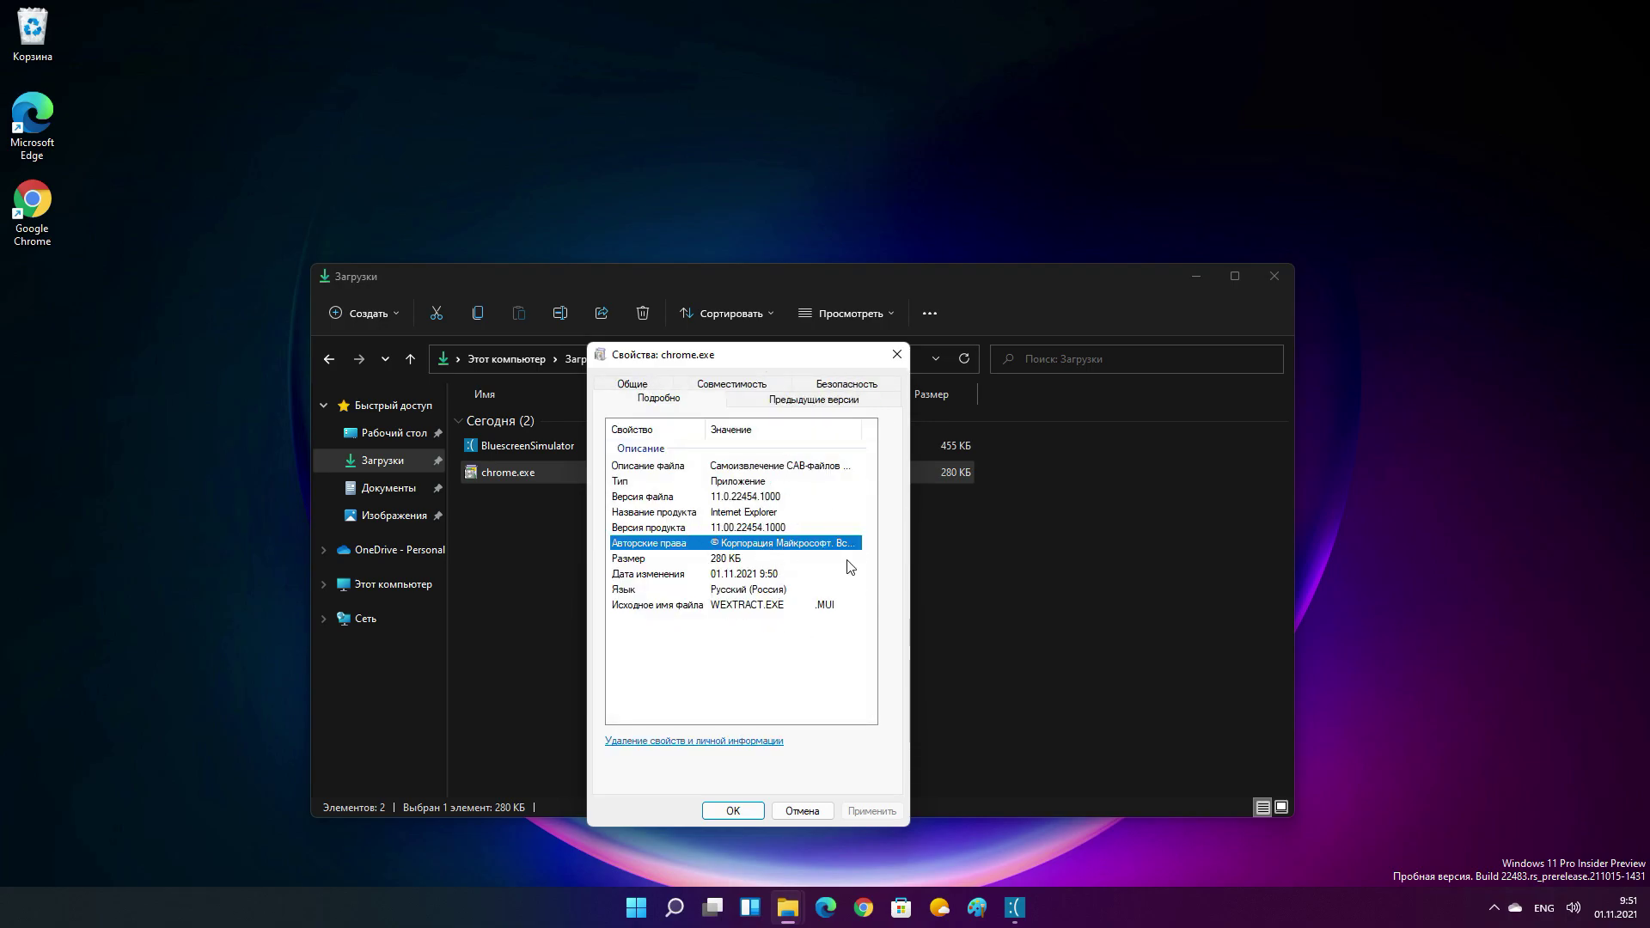
click(896, 354)
- Run the generated chrome.exe from the Downloads folder and minimize the folder window
drag(661, 652, 557, 558)
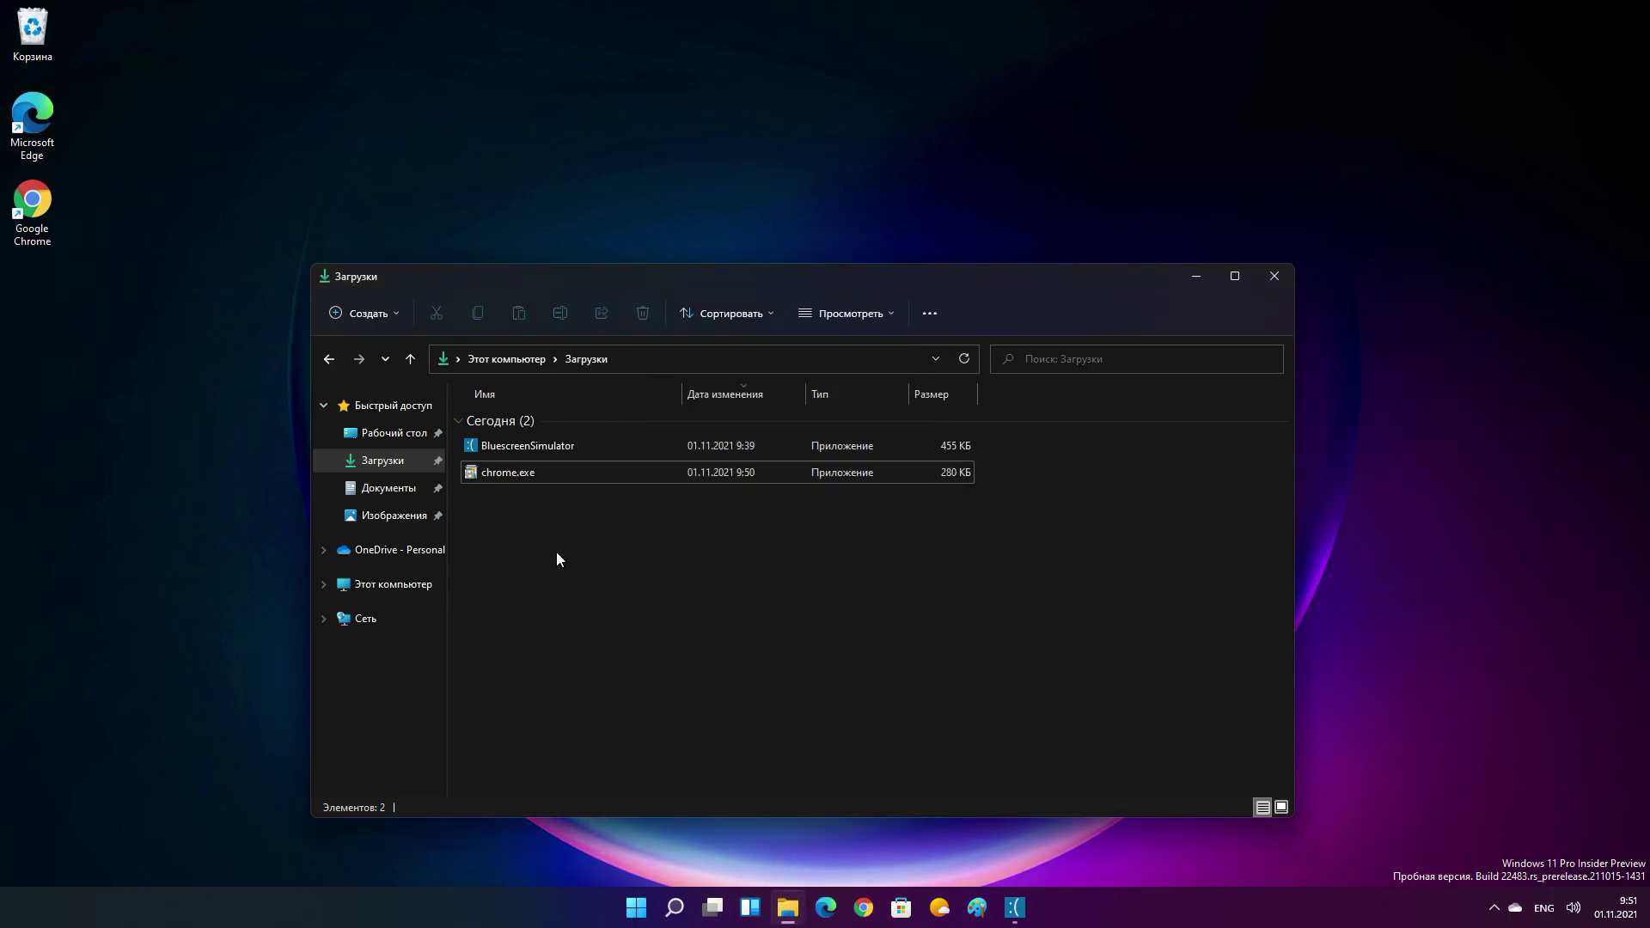
double_click(503, 471)
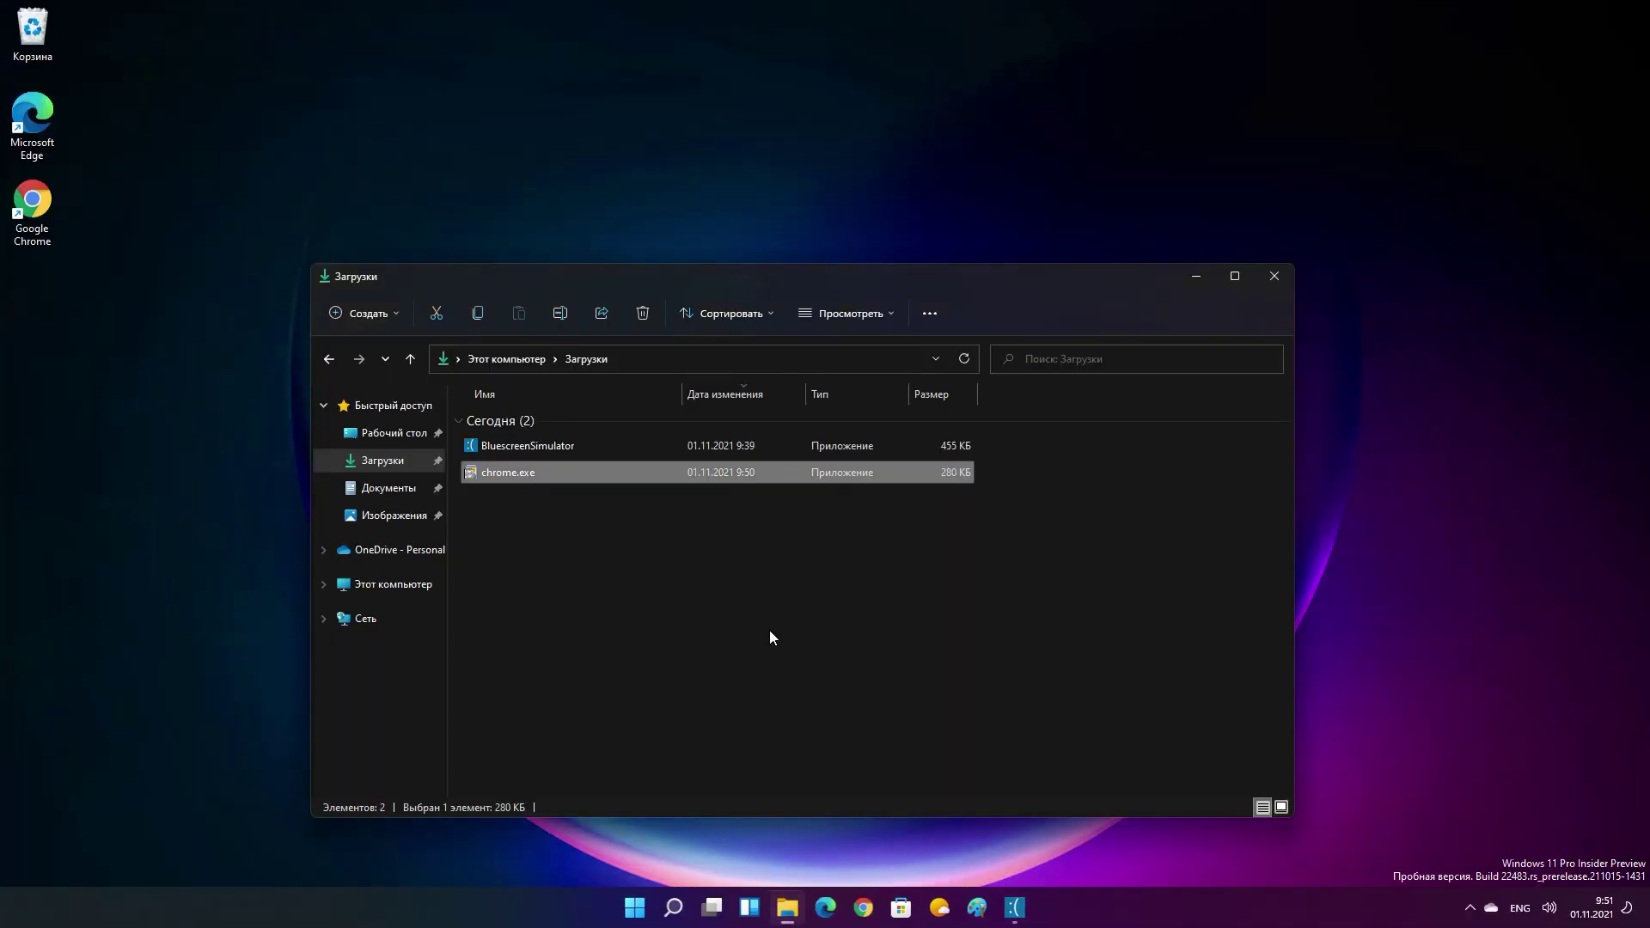
click(770, 631)
drag(953, 749, 512, 563)
click(1197, 277)
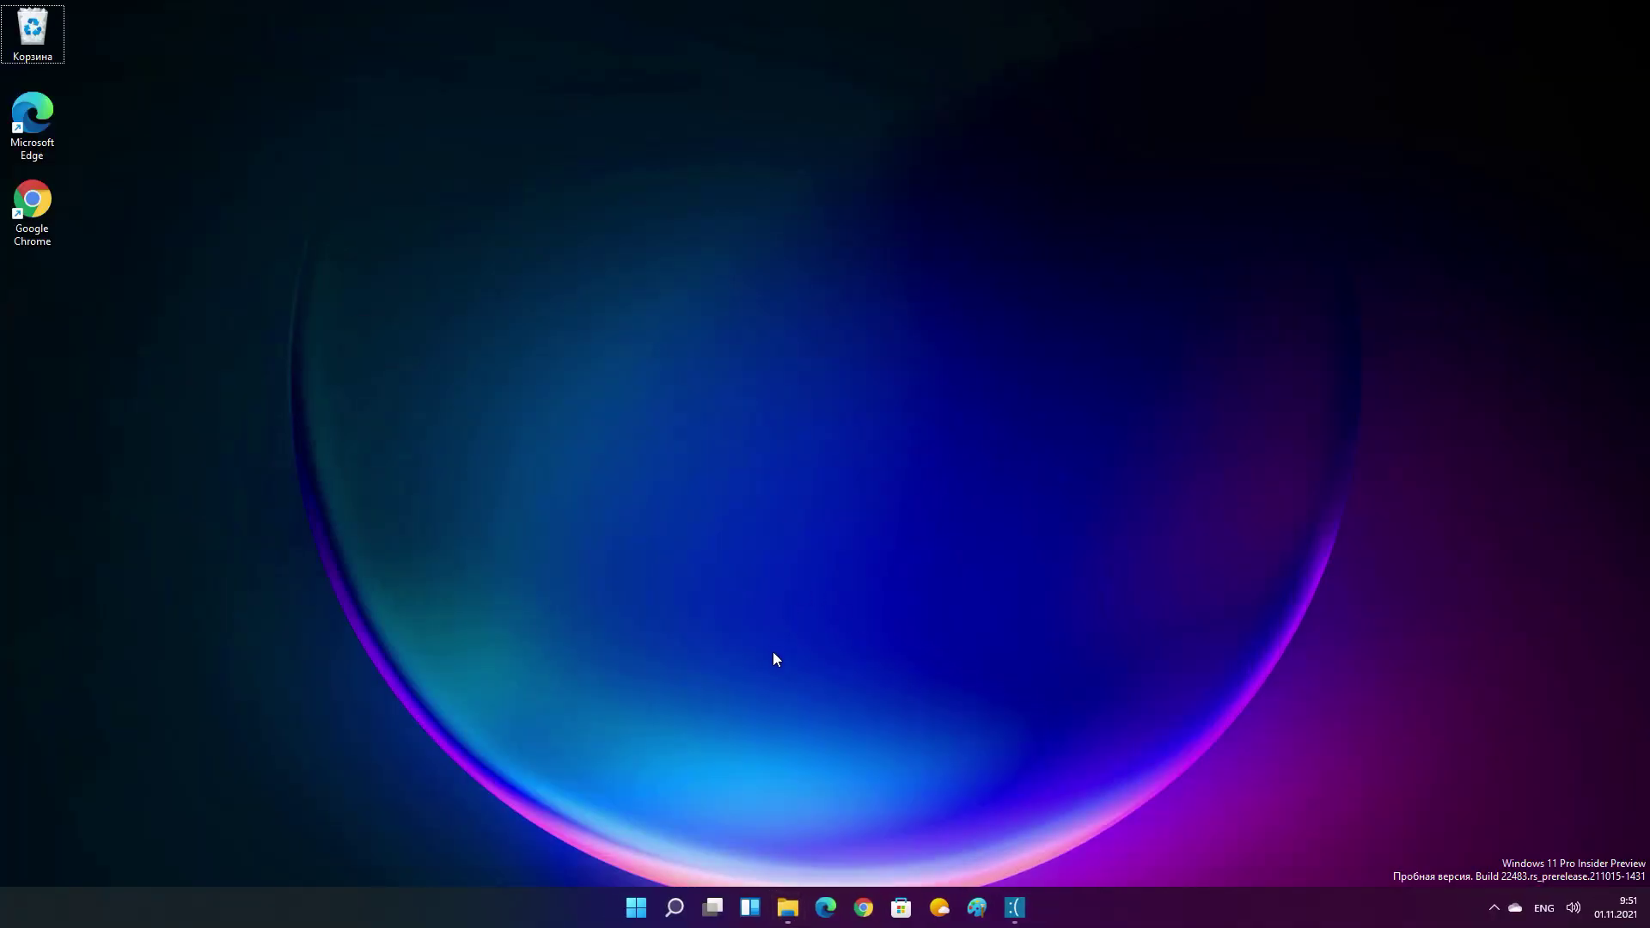
- Switch back to BluescreenSimulator, reset all fields to their defaults, and export the blue screen as an executable named firefox.exe
click(1015, 908)
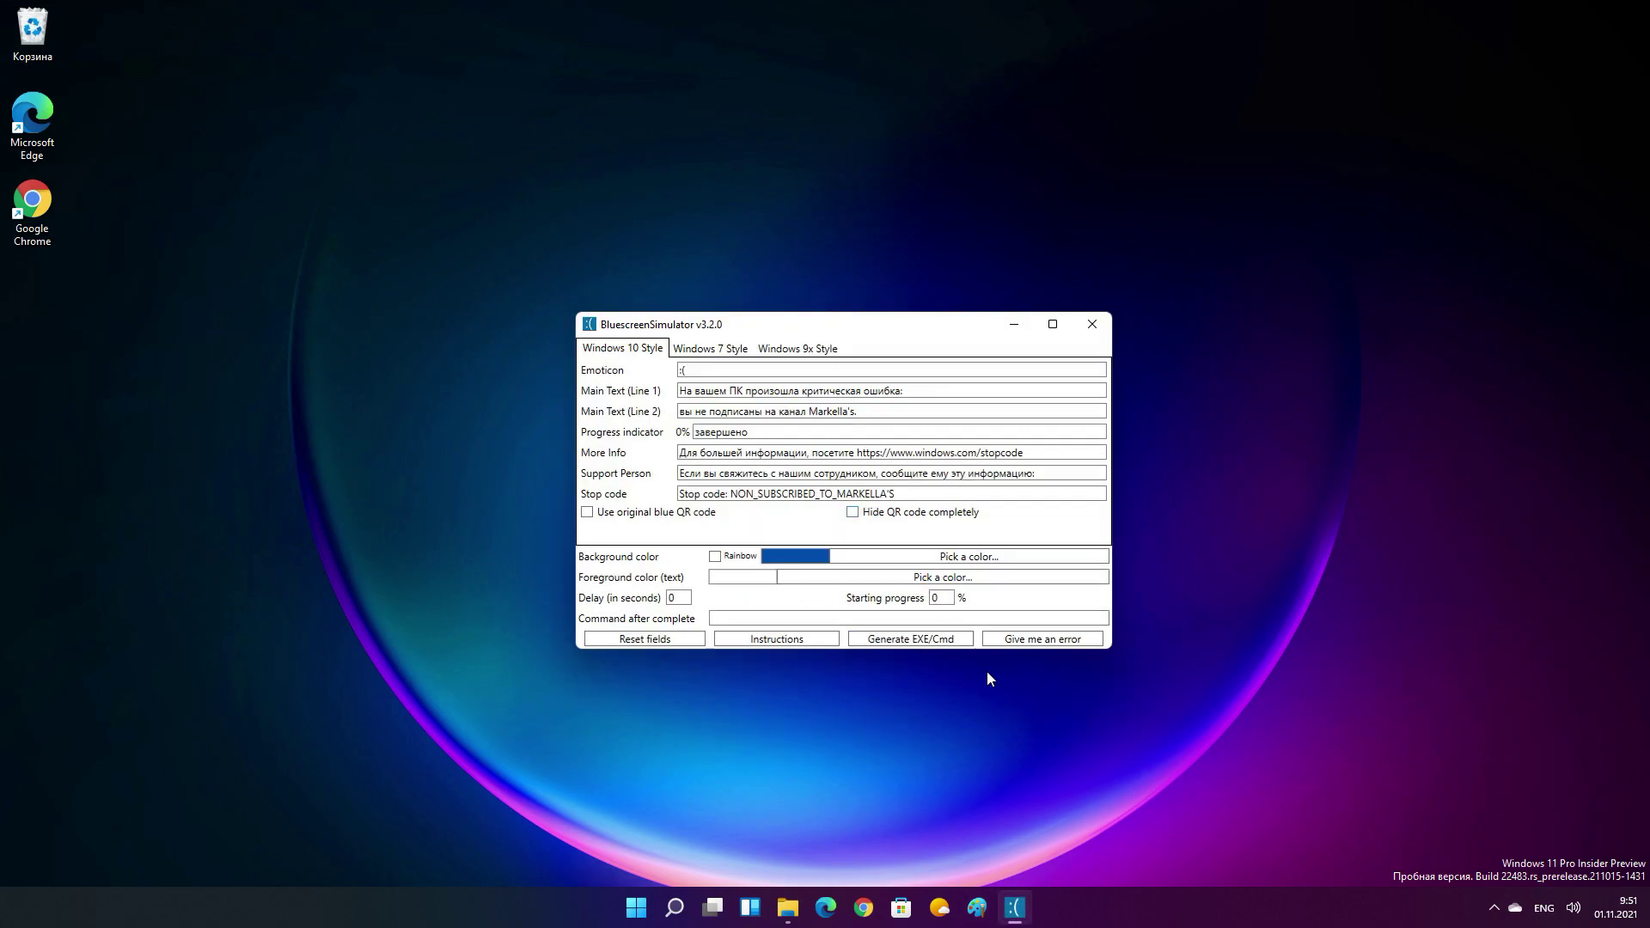
click(659, 641)
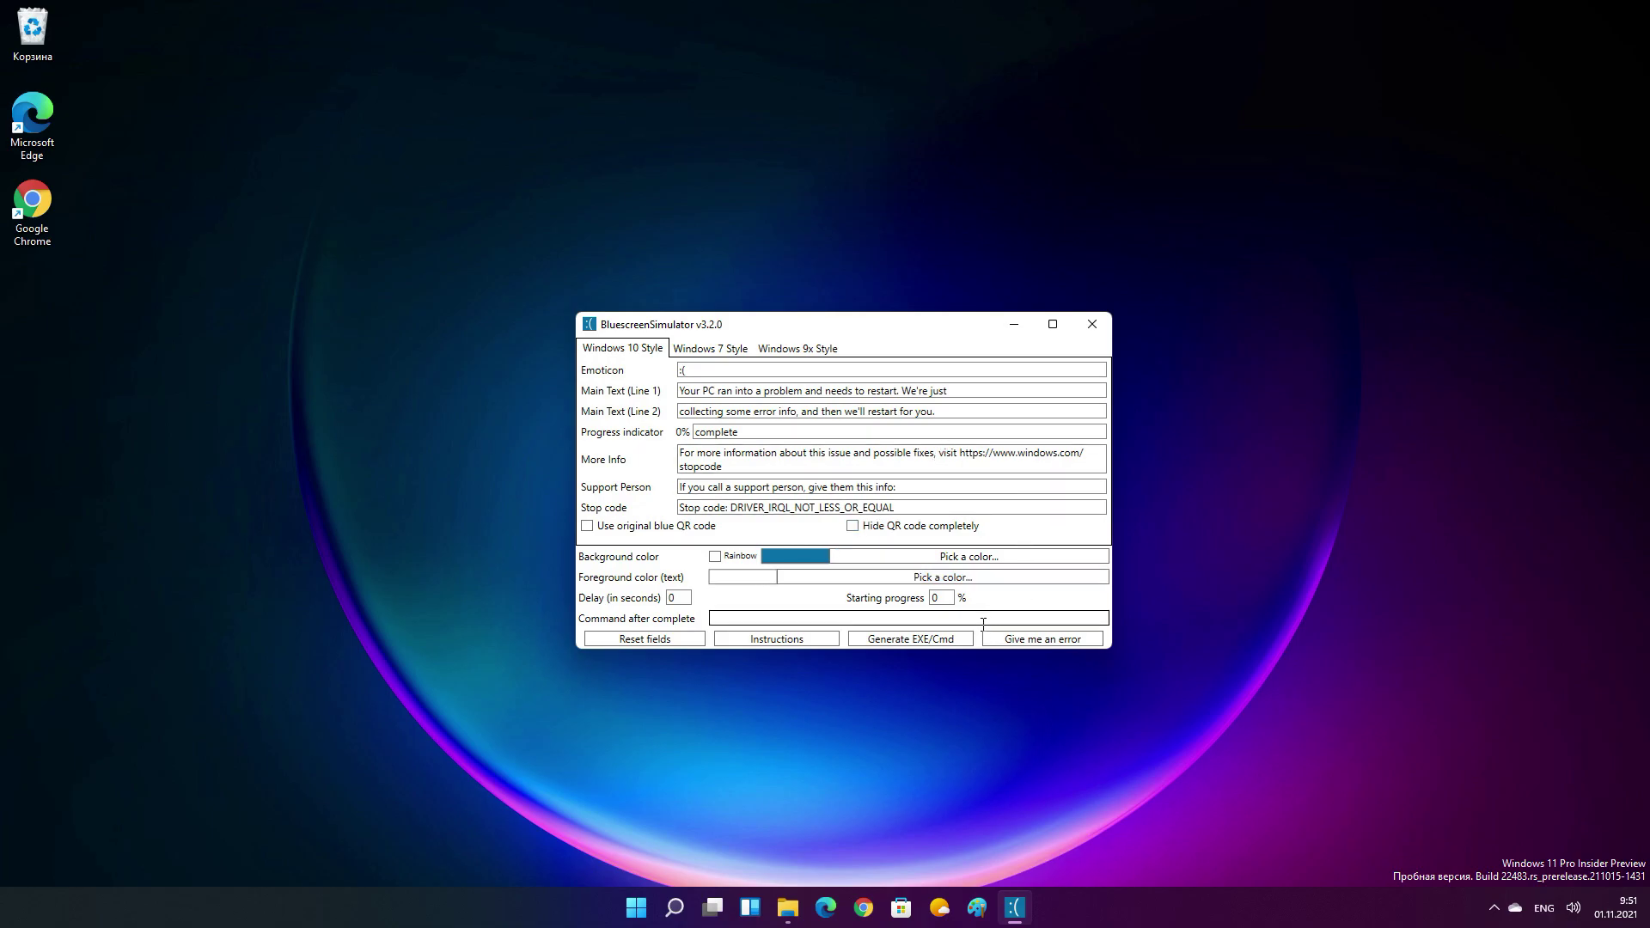
click(937, 640)
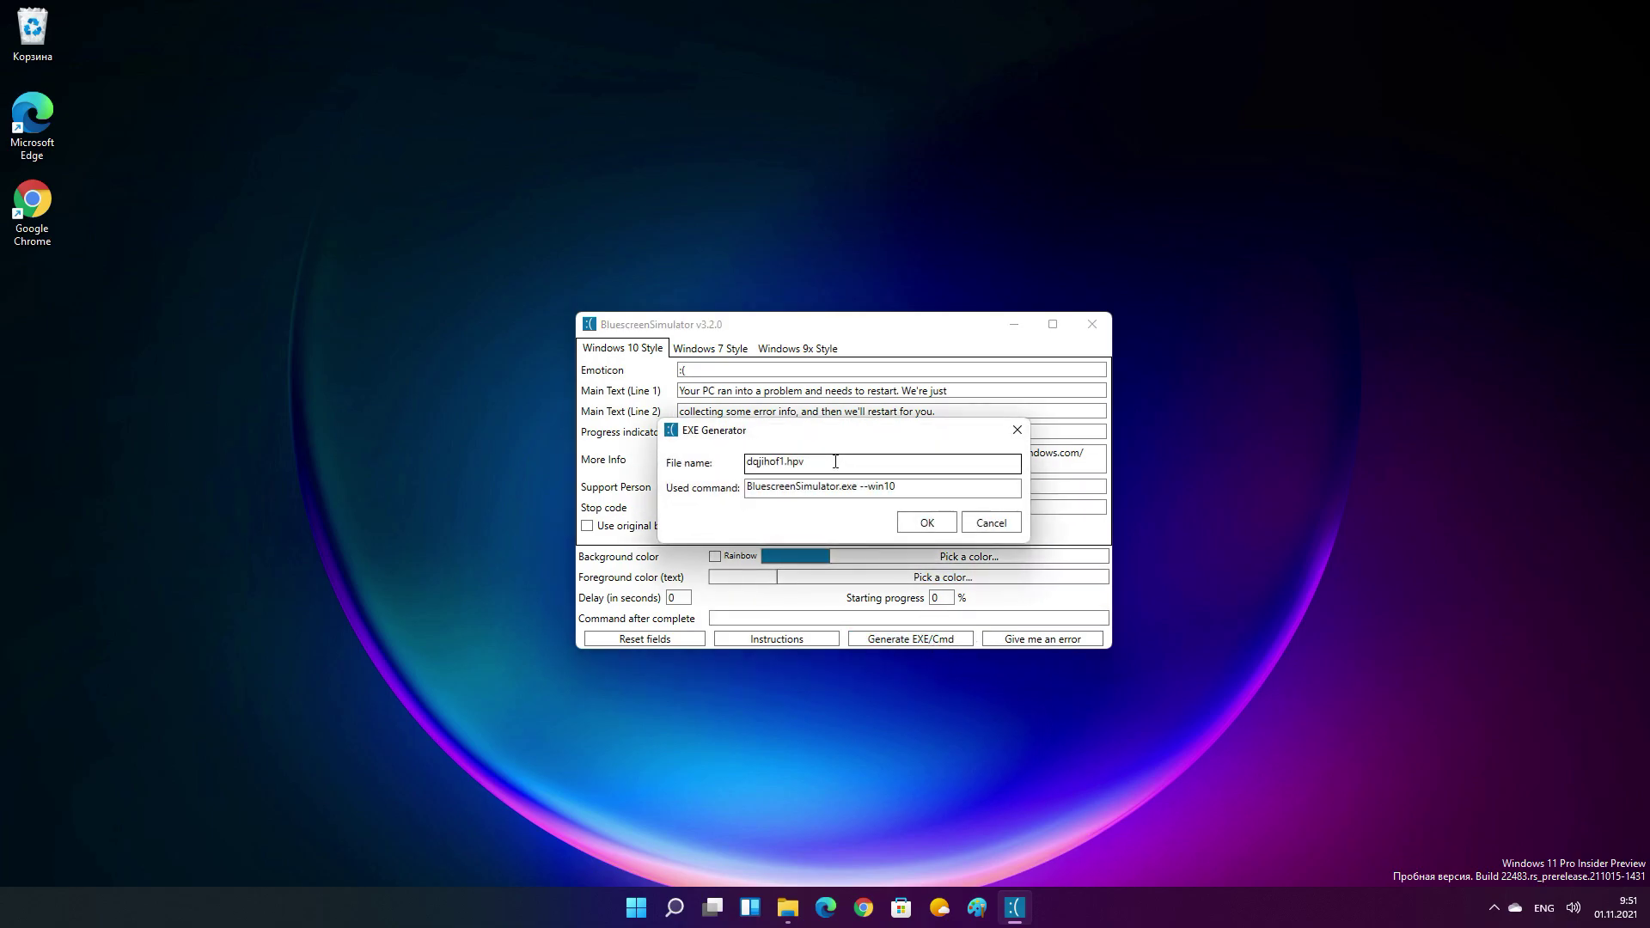
drag(807, 462, 712, 473)
key(BackSpace)
text(firefox.exe)
click(924, 524)
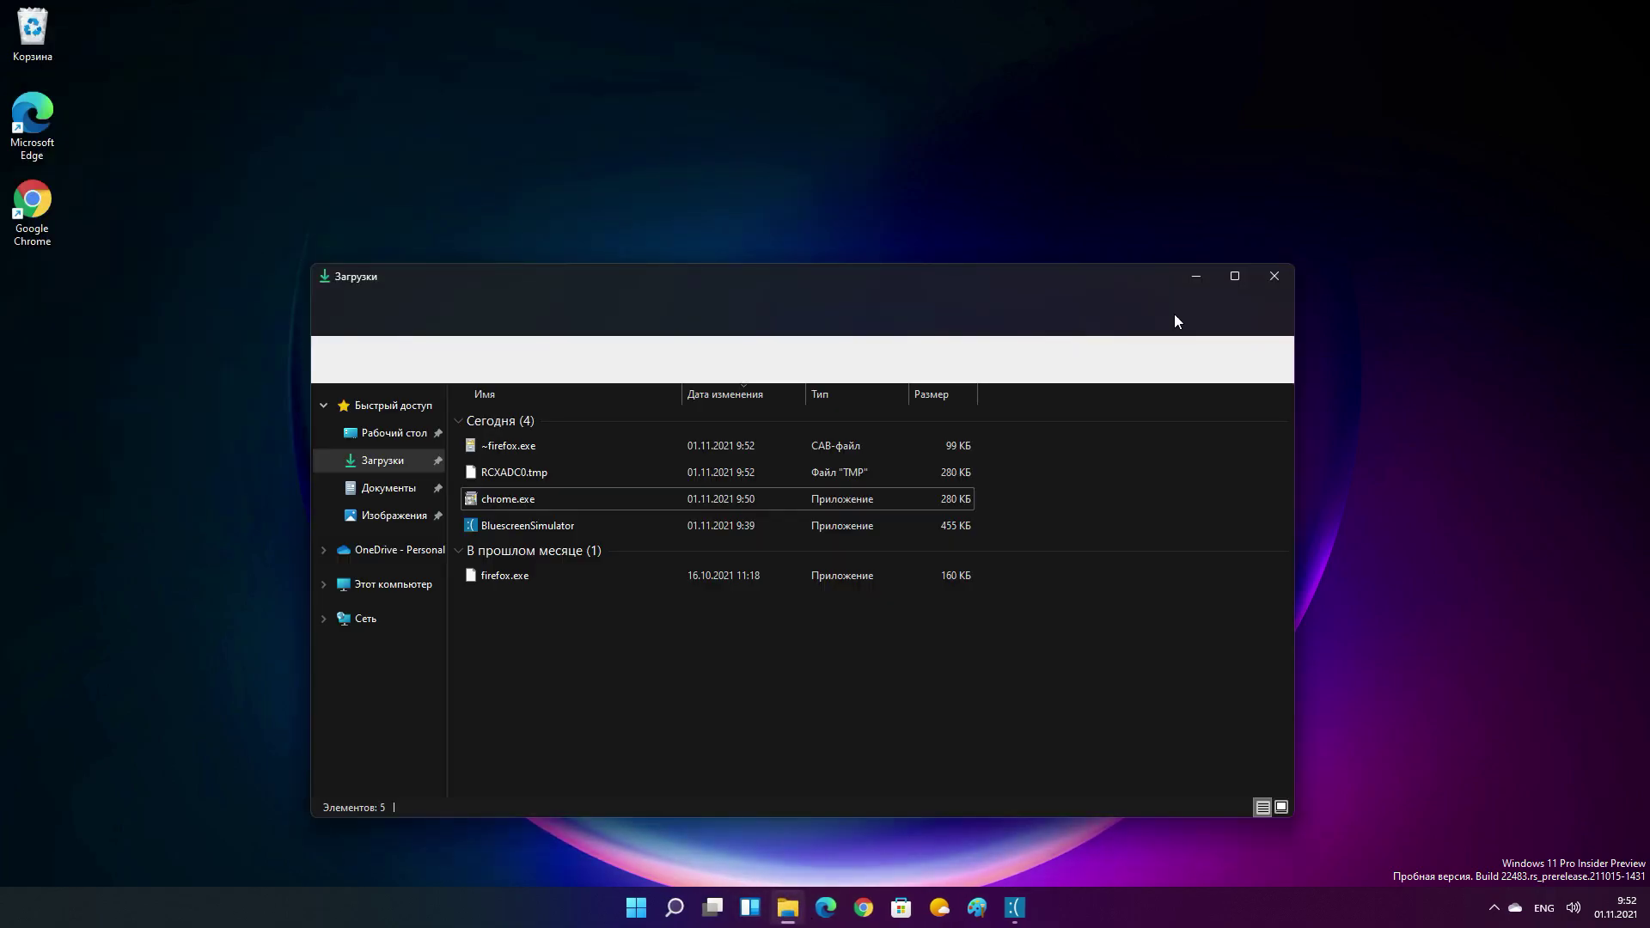
click(1193, 275)
click(903, 516)
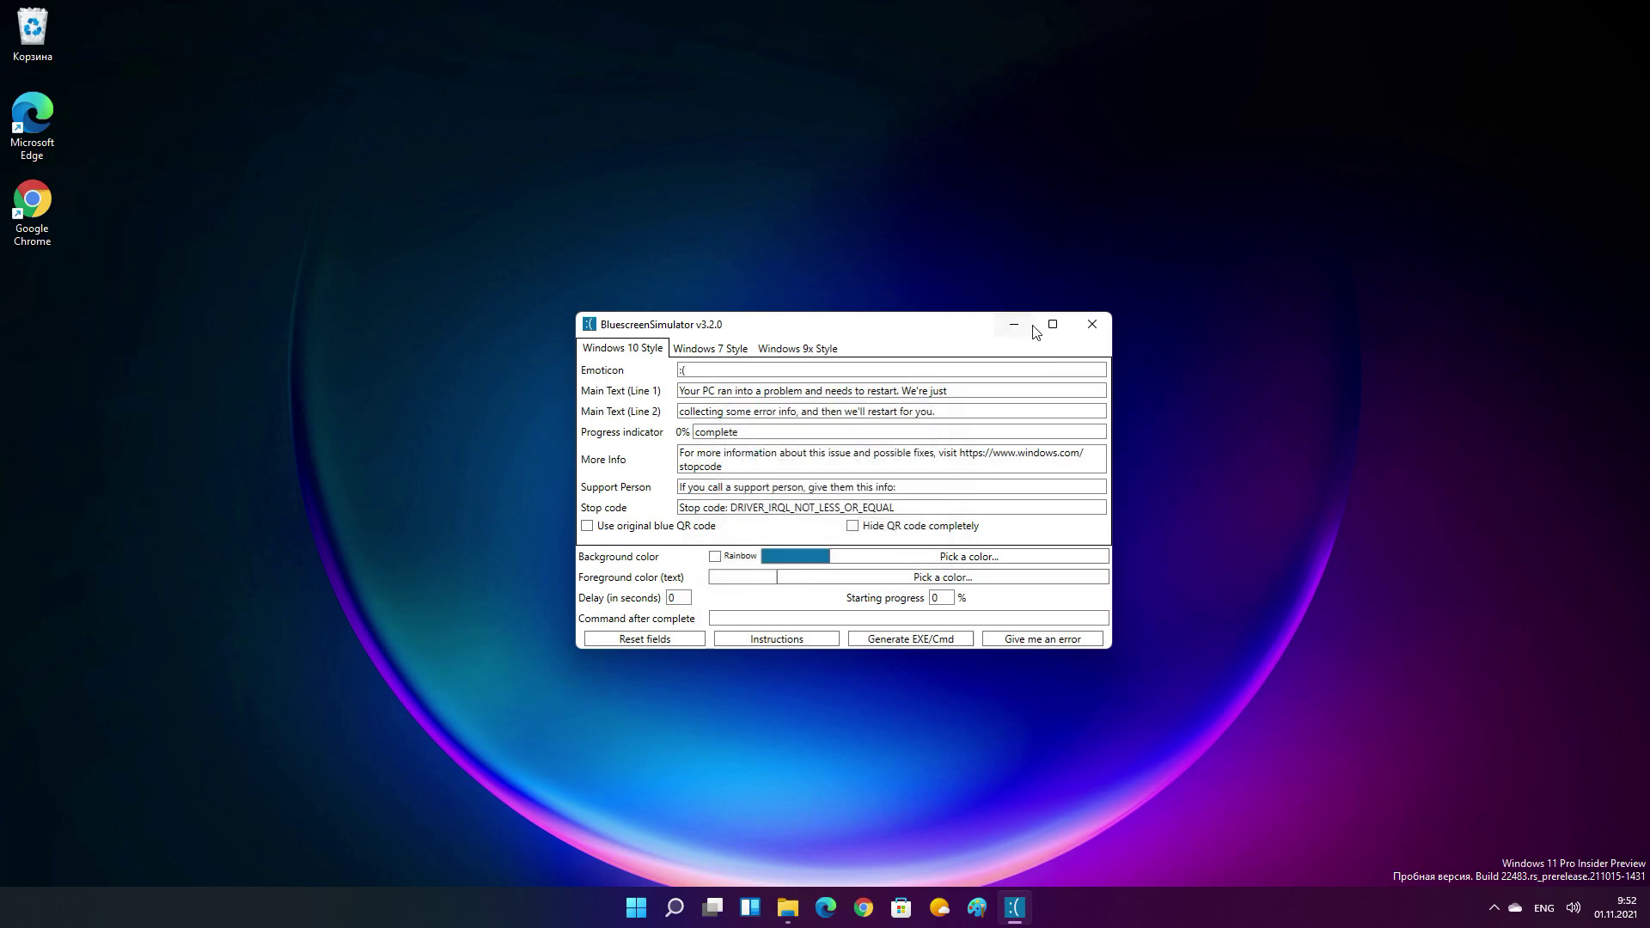
- Minimize the simulator and run the generated firefox.exe from the Downloads folder in File Explorer
click(1017, 325)
click(788, 908)
drag(728, 639, 541, 550)
click(502, 450)
double_click(513, 445)
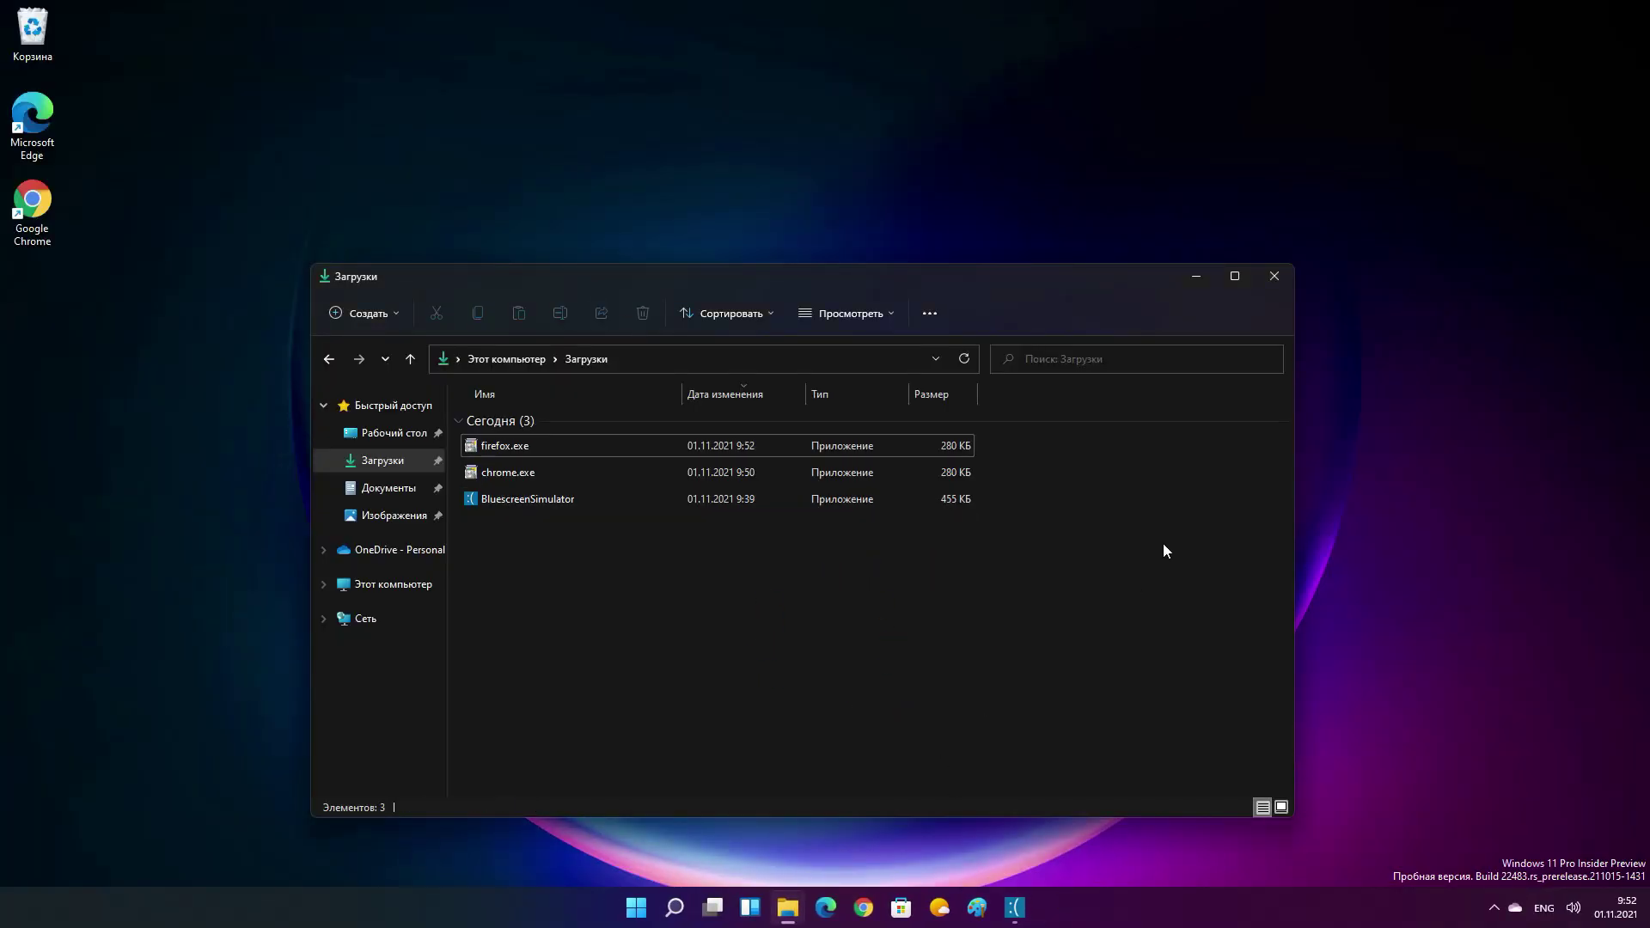
- Close the Downloads folder window and the BluescreenSimulator program
click(1275, 276)
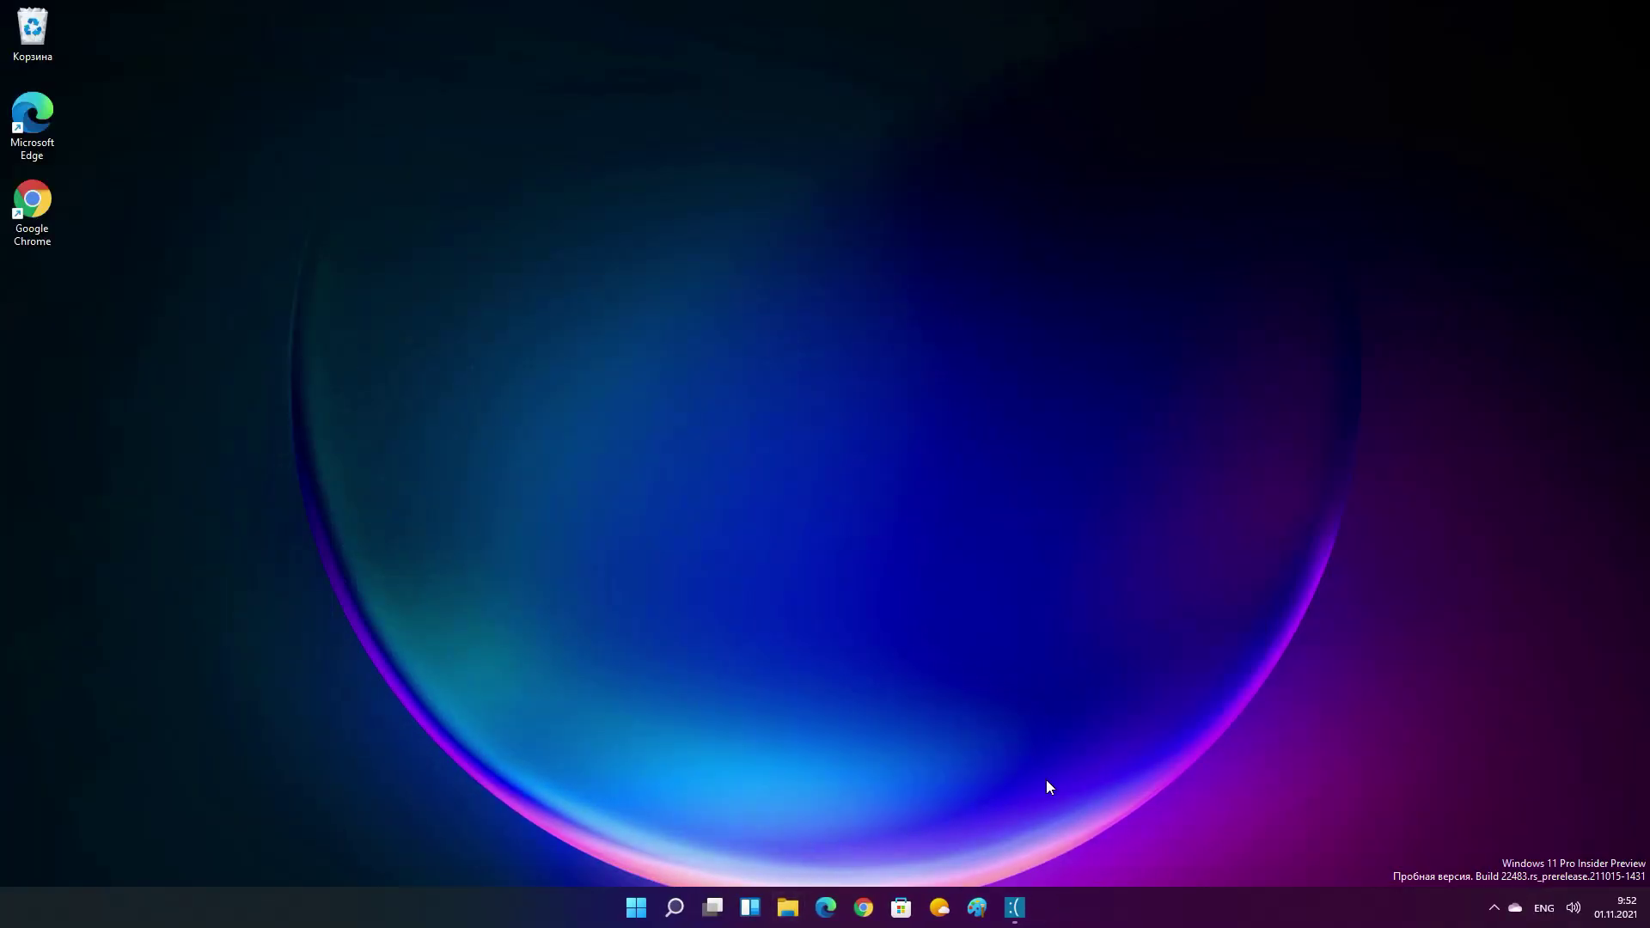
click(1016, 907)
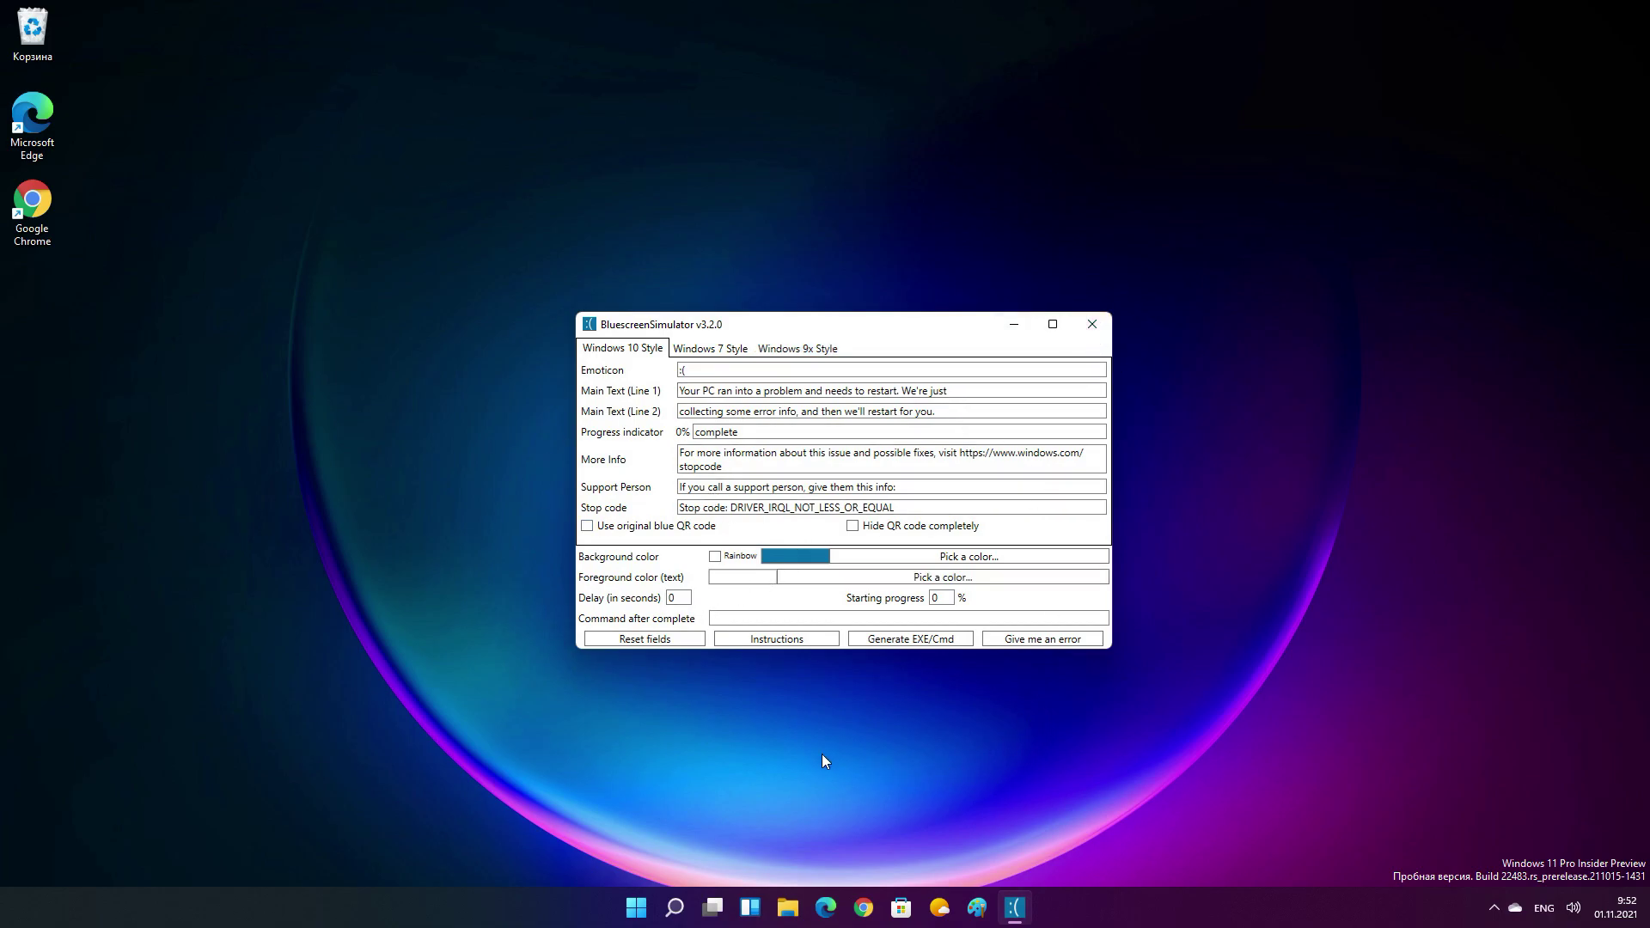
click(1100, 324)
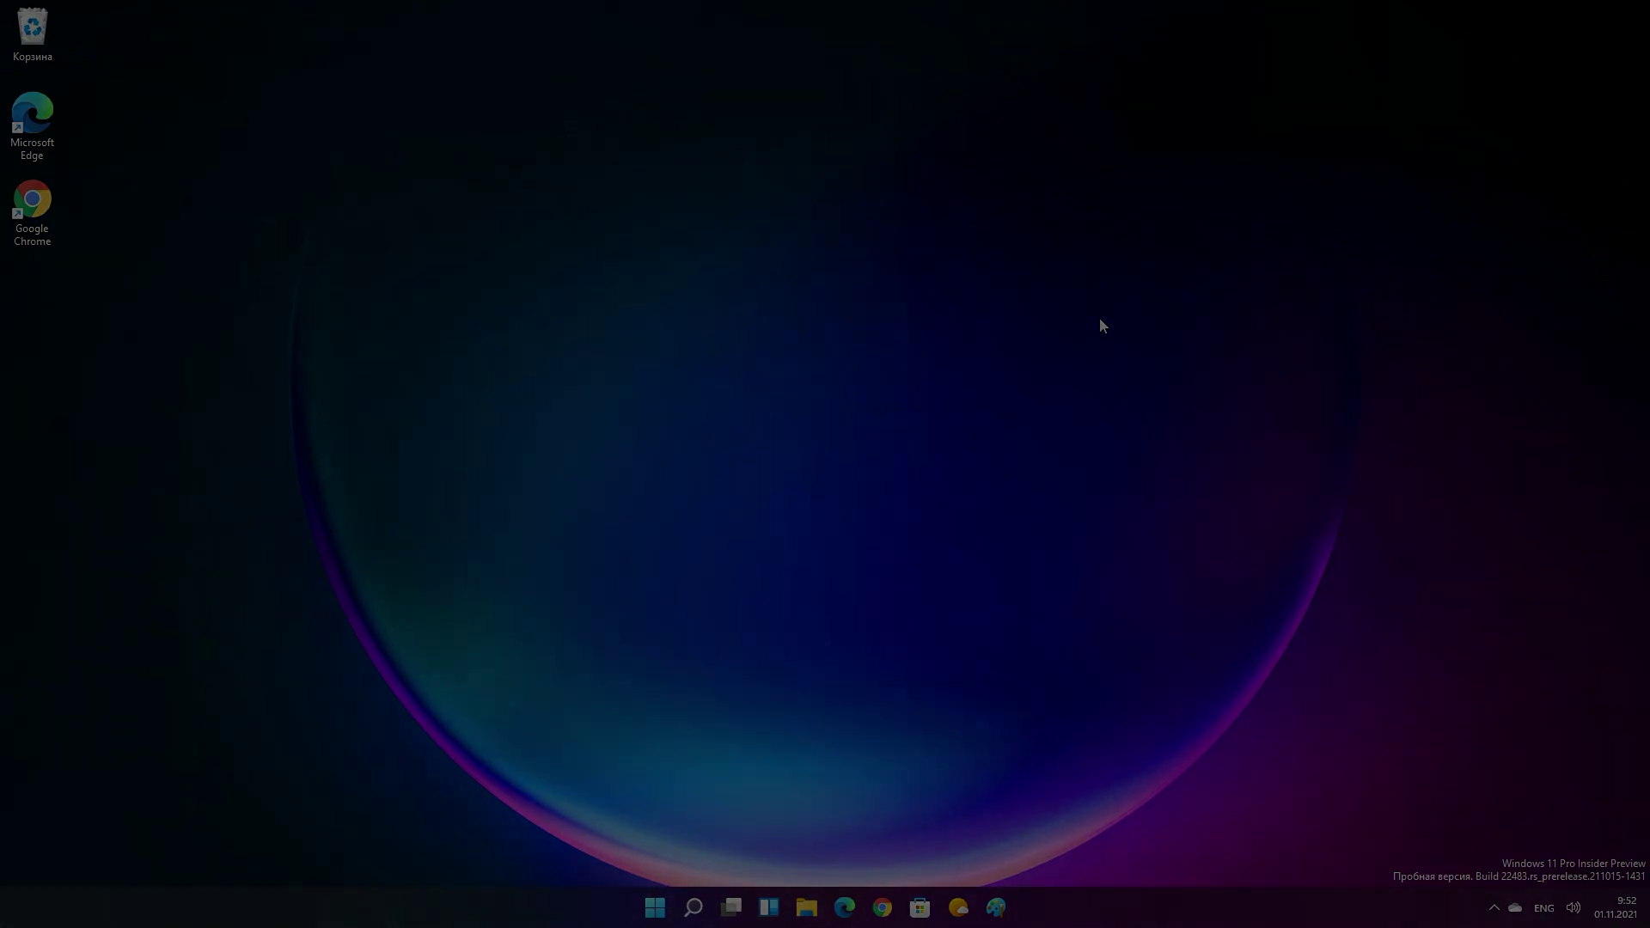